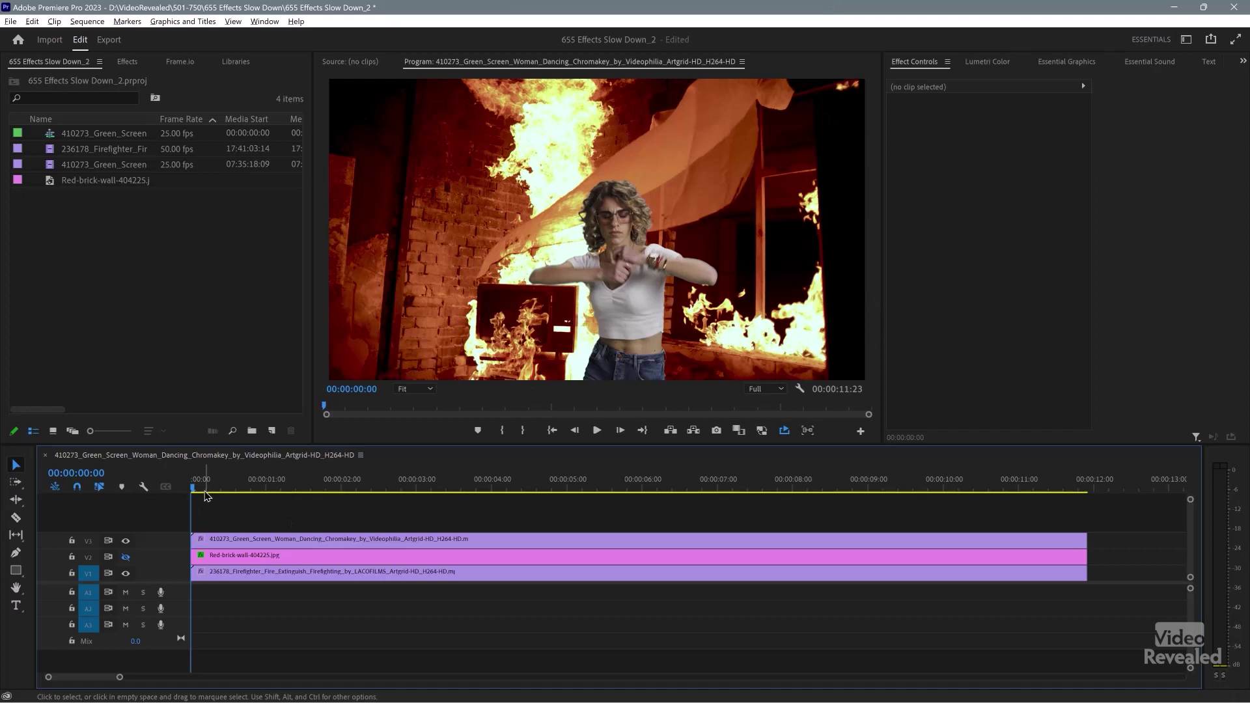
Play the composite from the start, then view the fire clip with its Lumetri Color grade off
{"action": "left_click", "coordinate": [197, 488]}
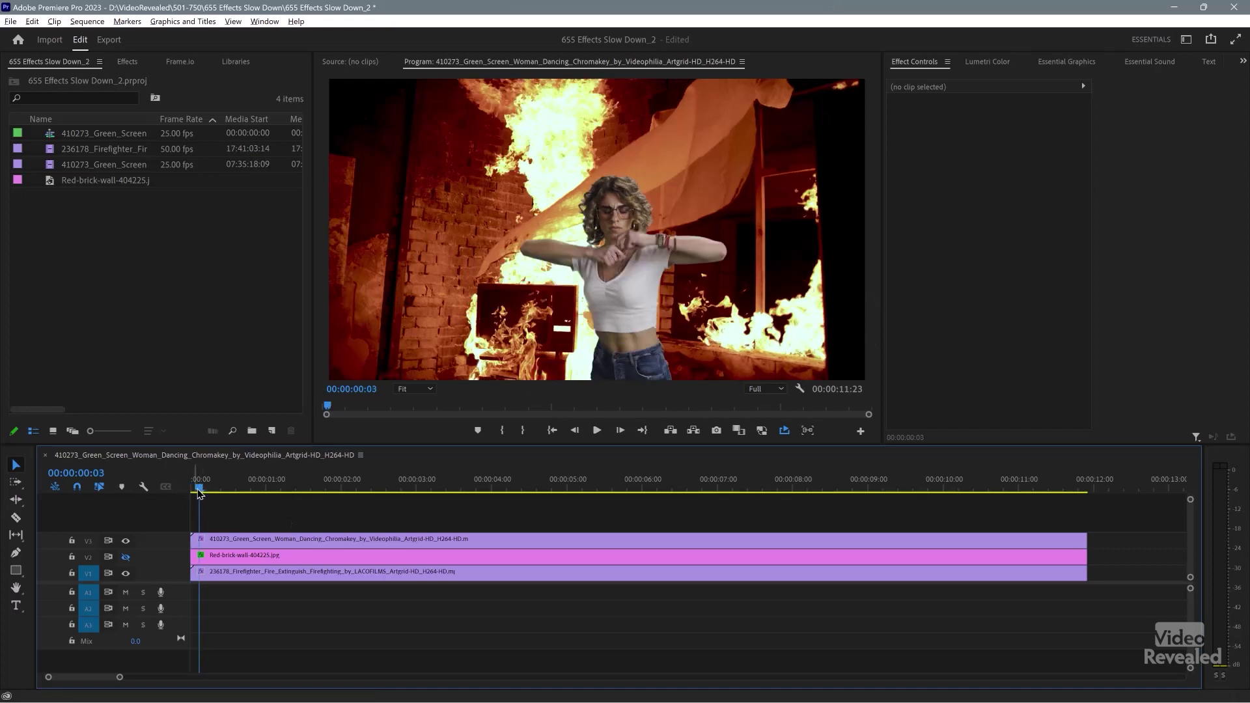
{"action": "left_click_drag", "start_coordinate": [199, 493], "coordinate": [175, 490]}
{"action": "key", "text": "space"}
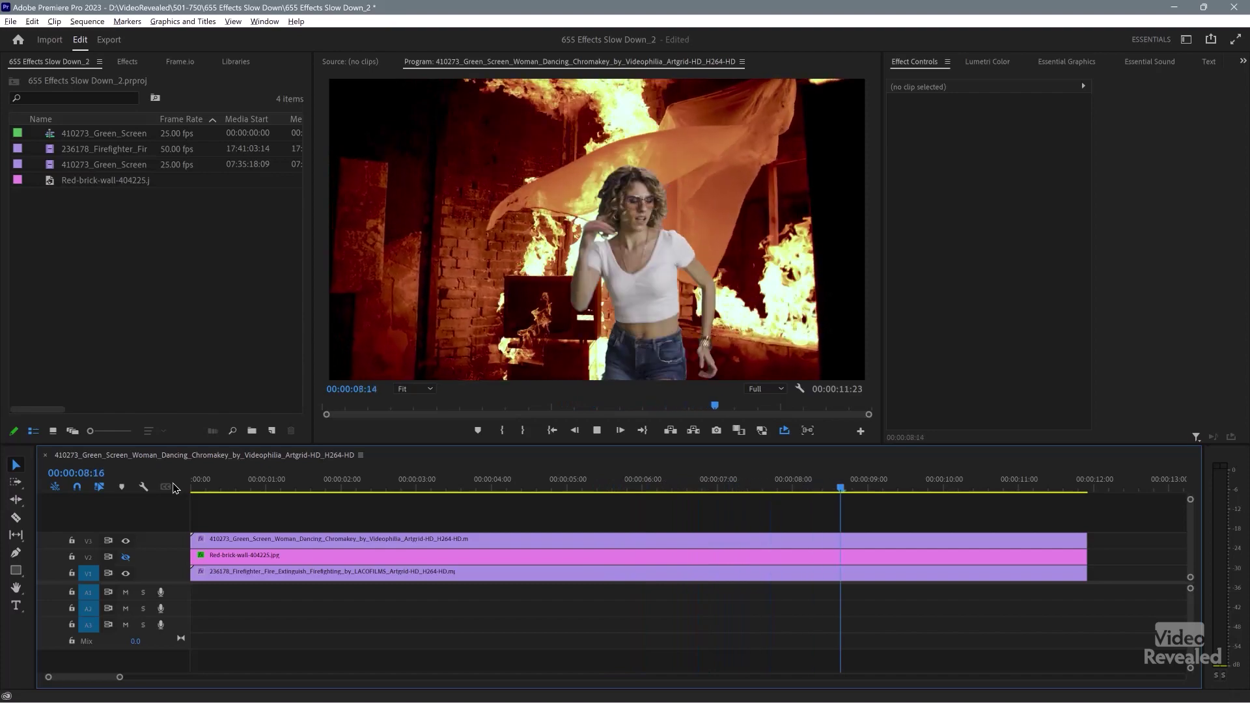
{"action": "left_click", "coordinate": [488, 573]}
{"action": "left_click", "coordinate": [903, 155]}
Re-enable the fire clip's Lumetri Color, then toggle the dancer clip's Ultra Key off and on
{"action": "left_click", "coordinate": [903, 155]}
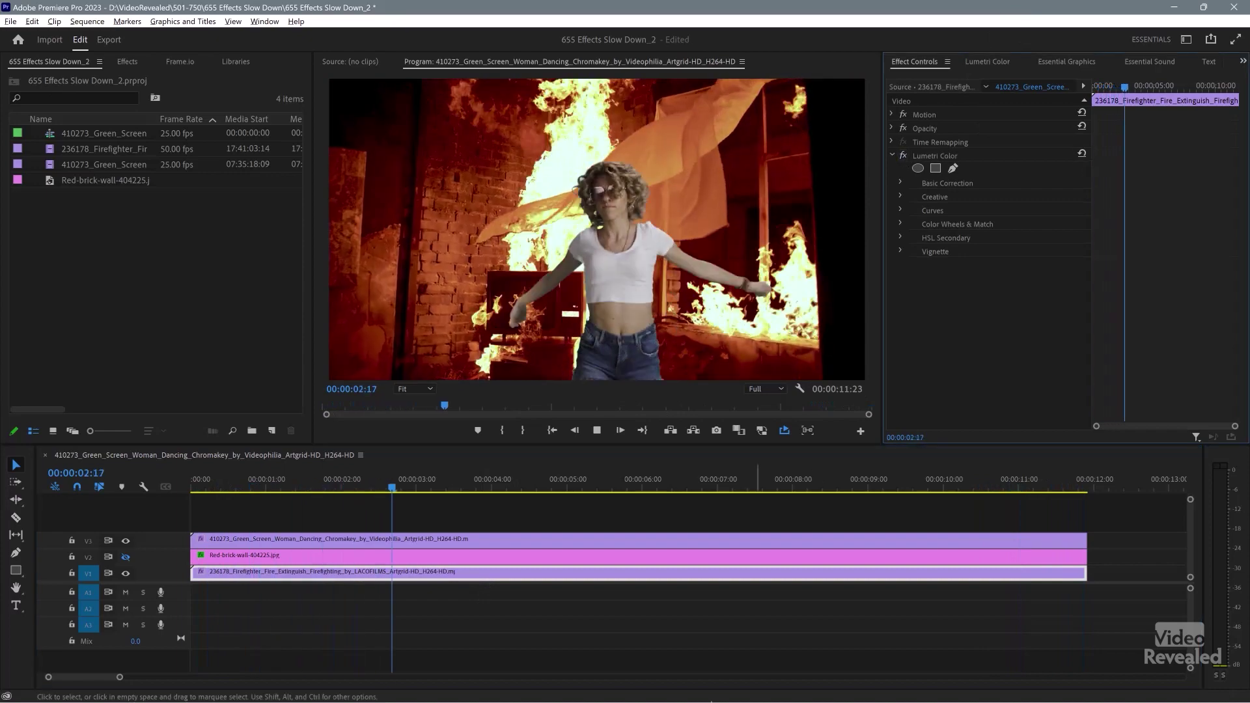
{"action": "left_click", "coordinate": [752, 544]}
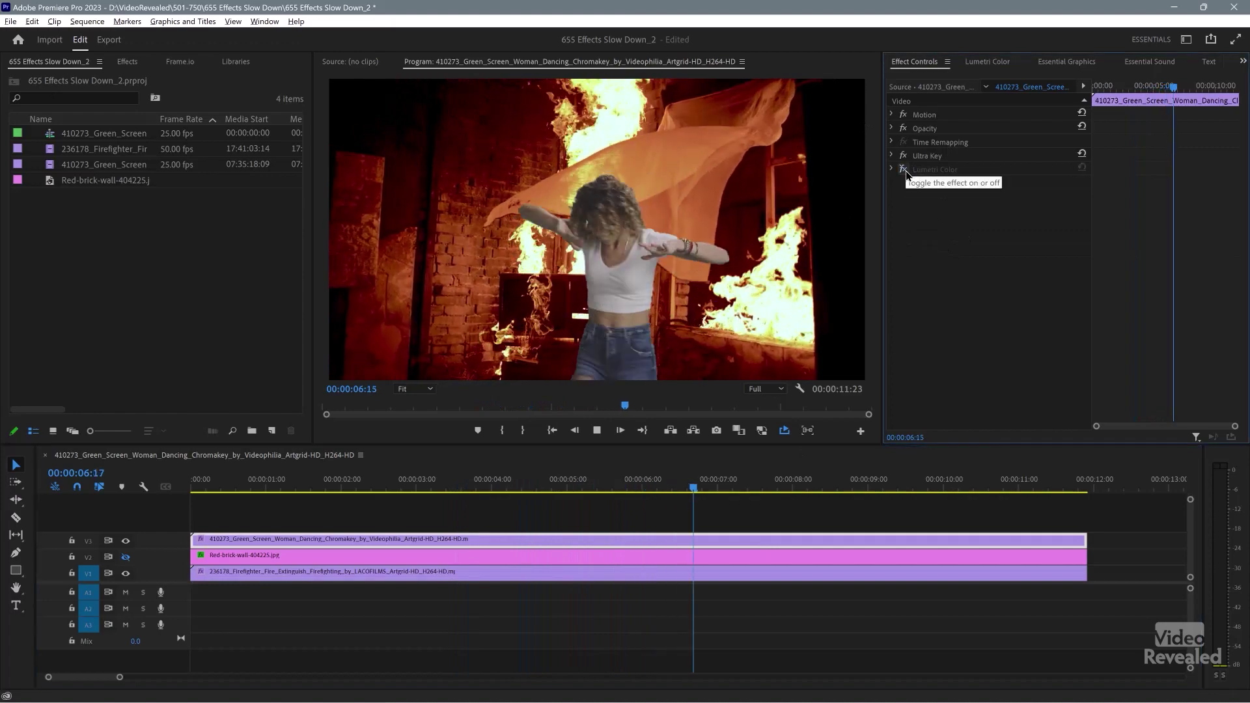
{"action": "left_click", "coordinate": [903, 156]}
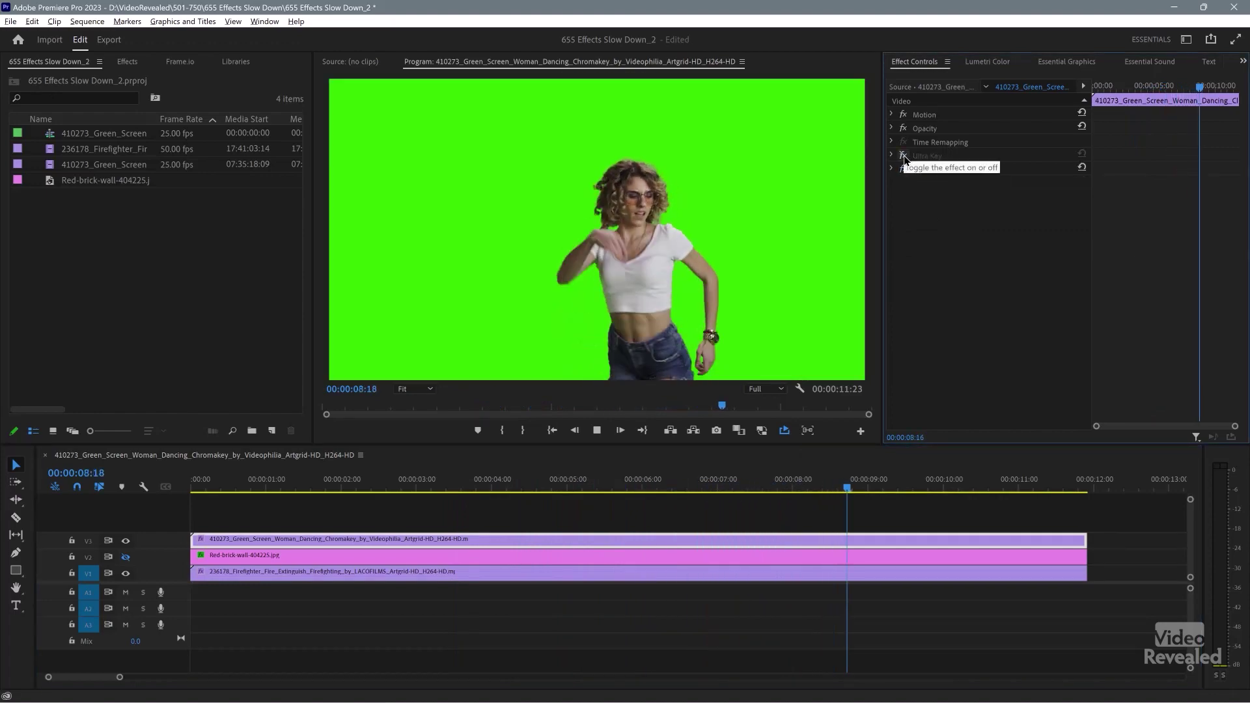
{"action": "left_click", "coordinate": [903, 156]}
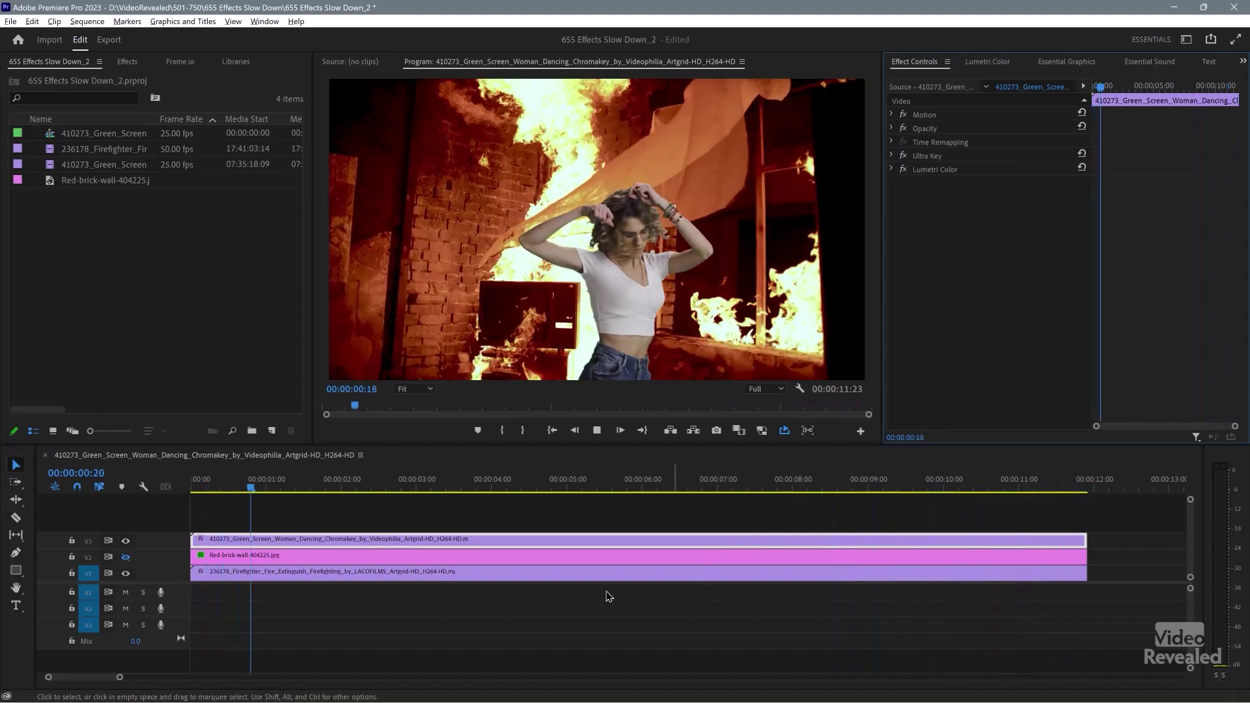
{"action": "key", "text": "ctrl+shift+Escape"}
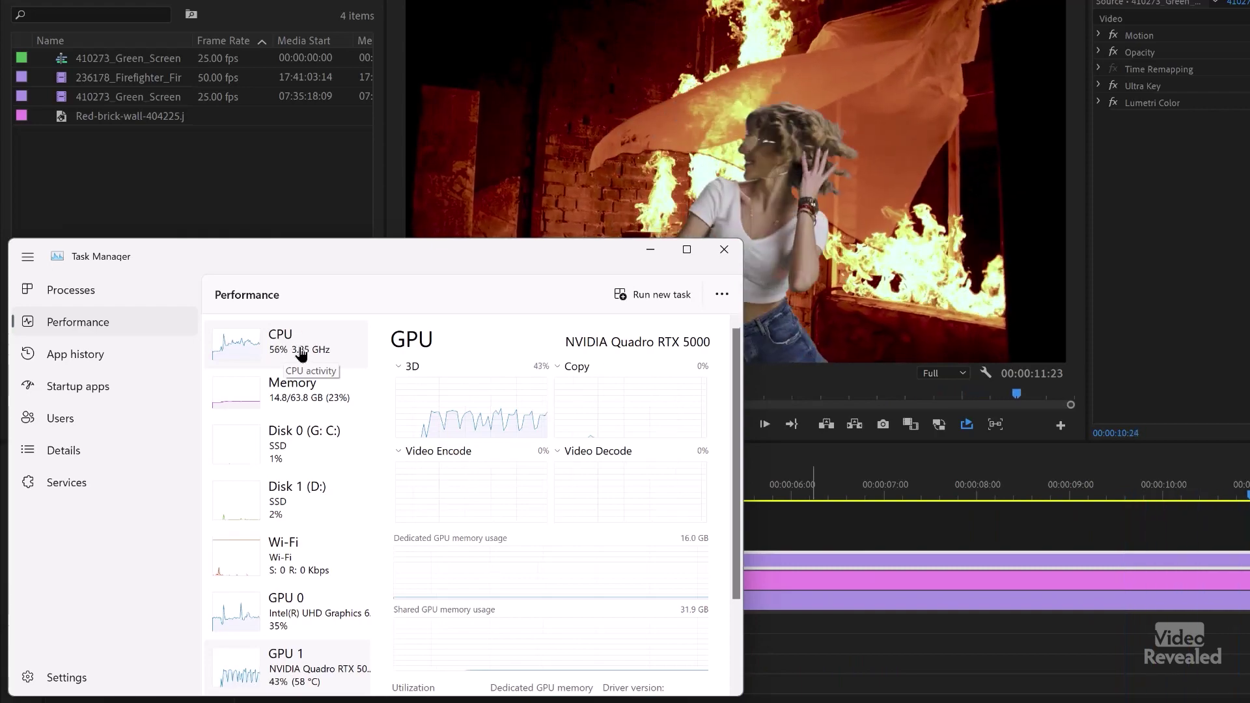
{"action": "left_click", "coordinate": [316, 607]}
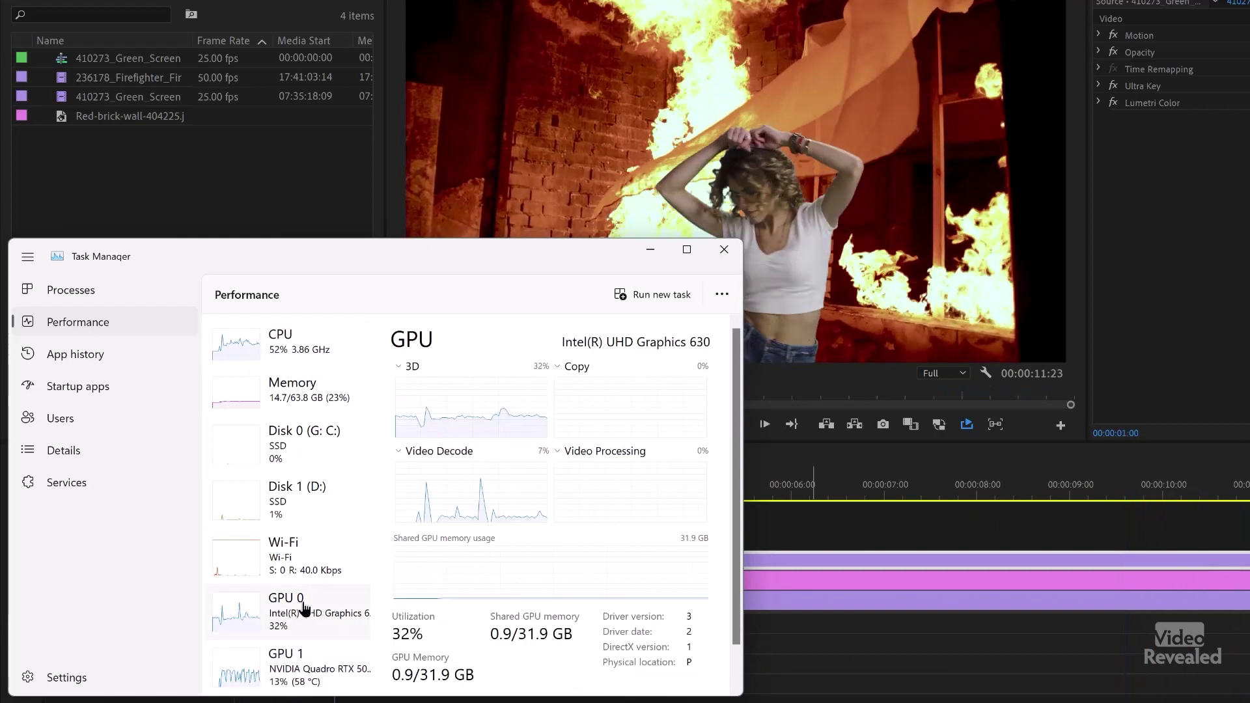
{"action": "left_click", "coordinate": [297, 663]}
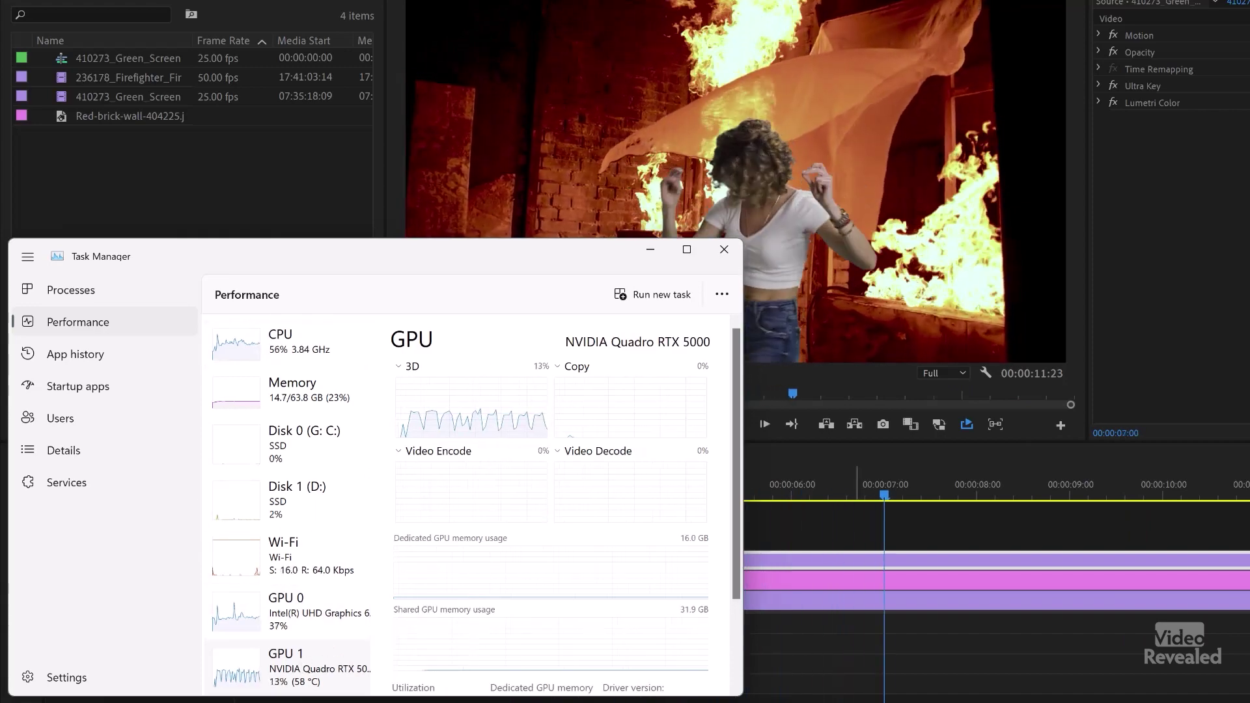
{"action": "left_click", "coordinate": [1111, 664]}
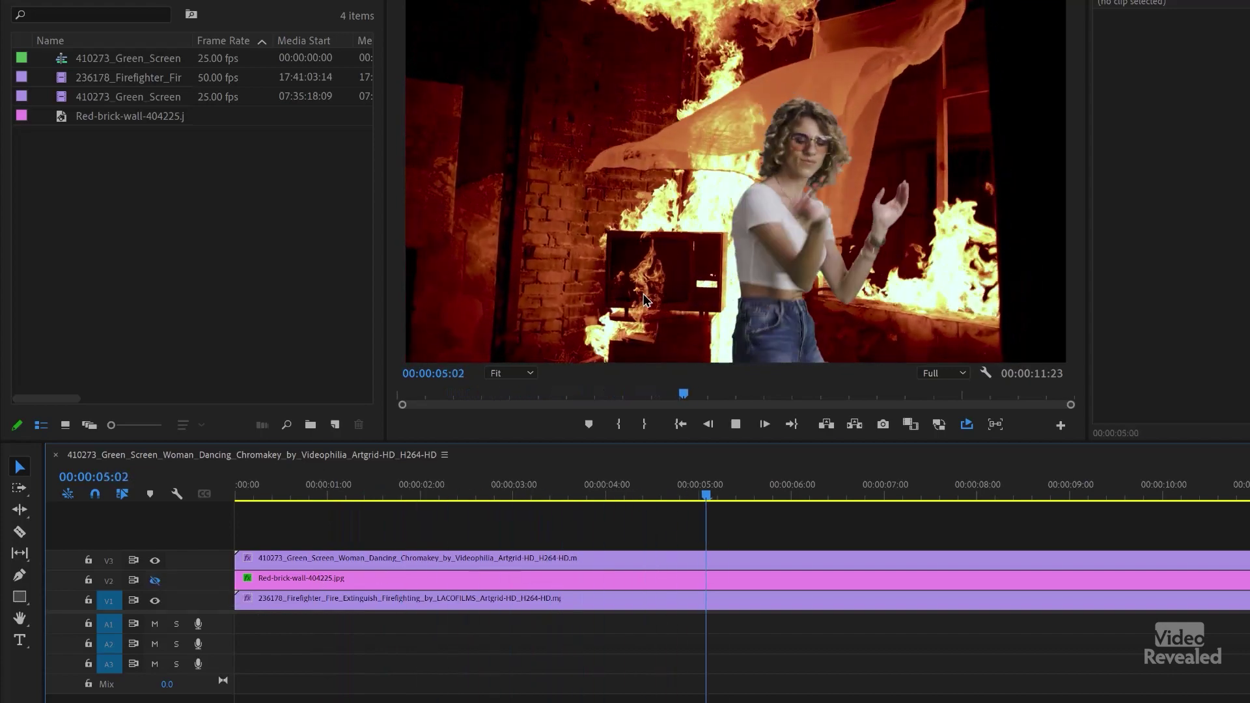
Turn the V2 brick-wall track output back on and bring up Task Manager's GPU performance view
{"action": "left_click", "coordinate": [155, 580]}
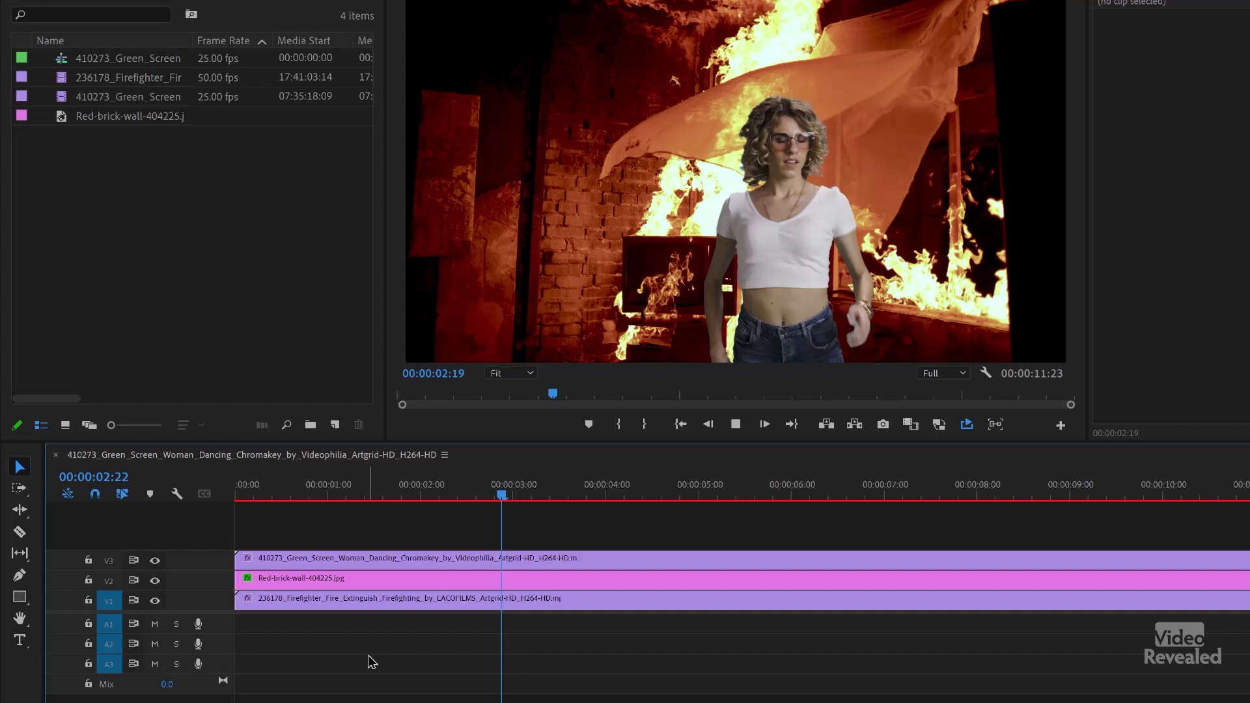
{"action": "key", "text": "ctrl+shift+Escape"}
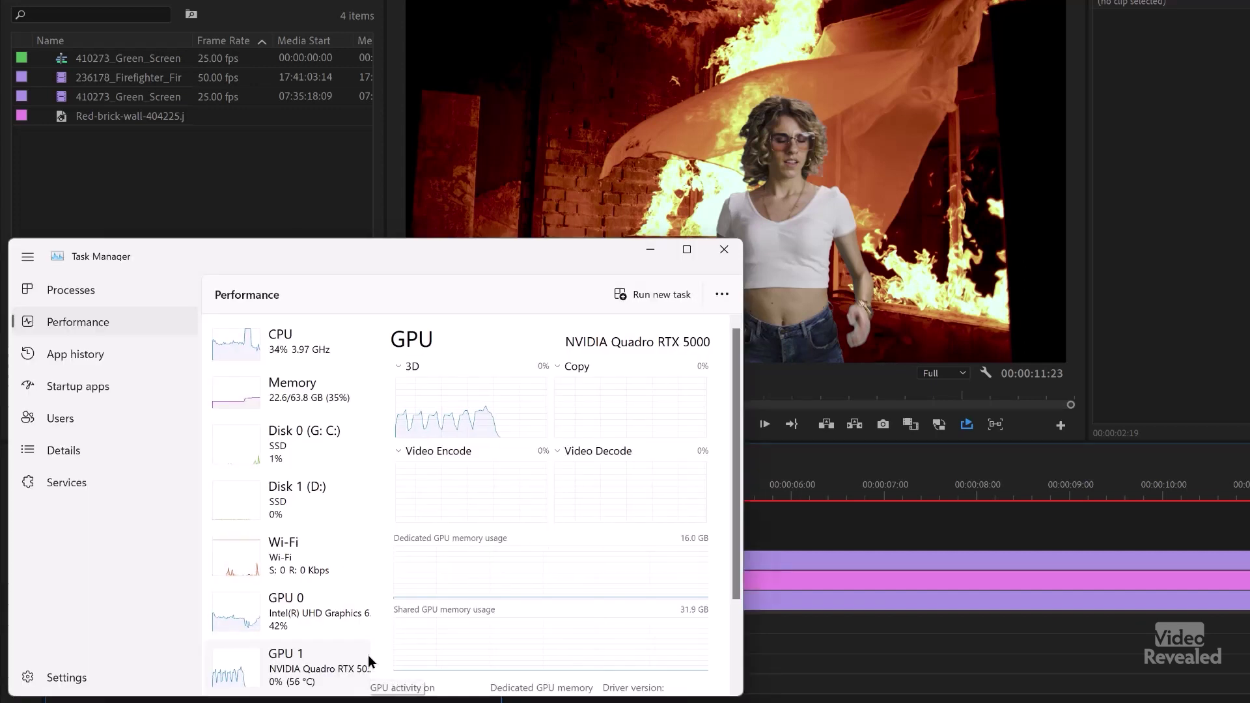
Check CPU usage on Task Manager's Performance tab
{"action": "left_click", "coordinate": [237, 352]}
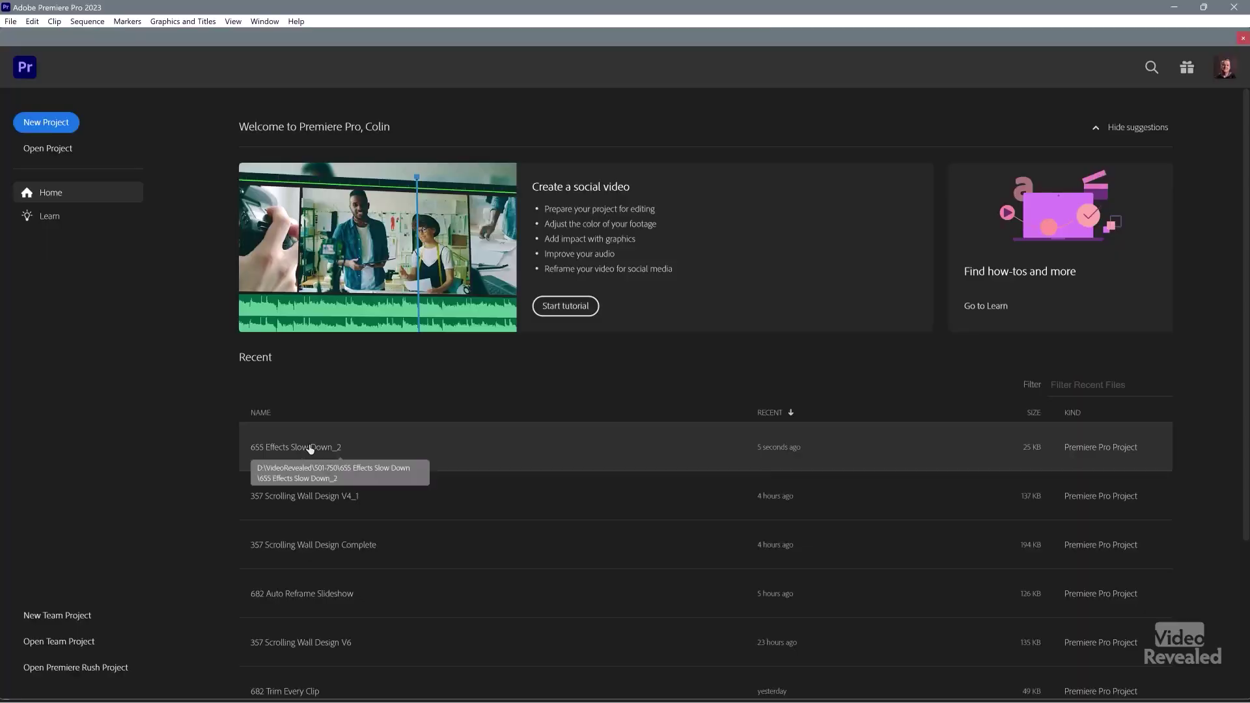
Reopen the 655 Effects Slow Down_2 project from Recent and rewind the sequence to its start
{"action": "left_click", "coordinate": [359, 448]}
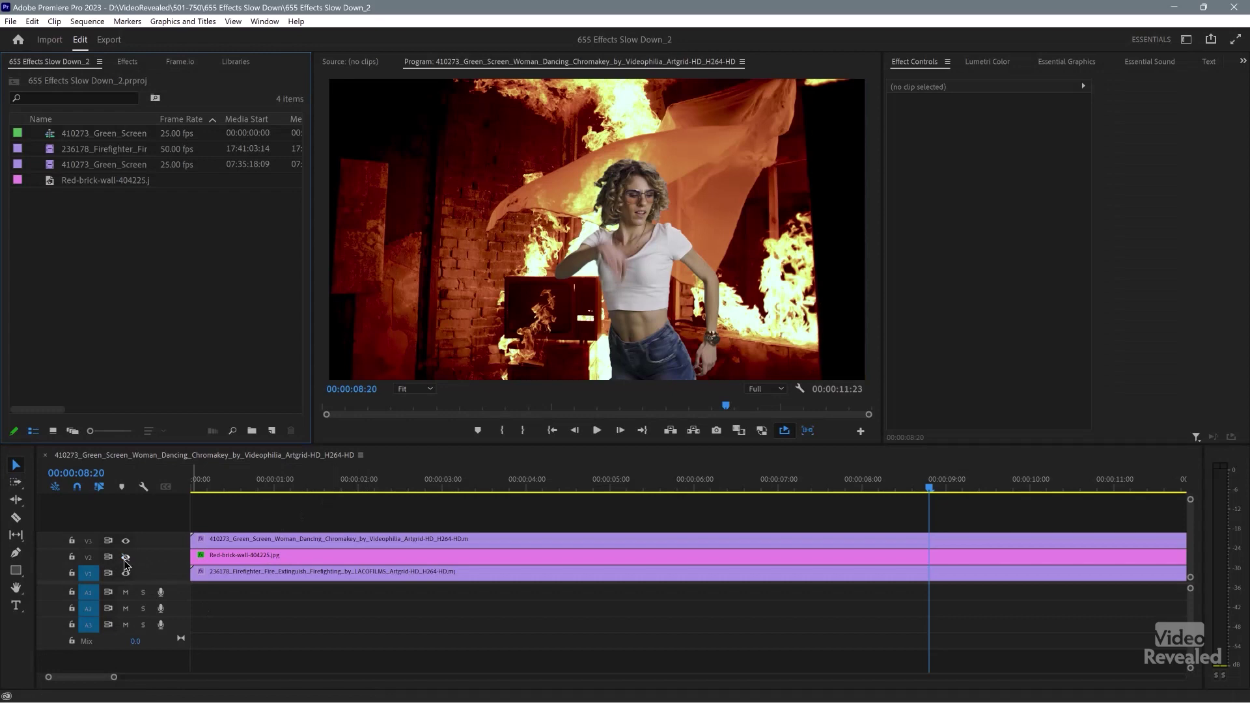
{"action": "left_click_drag", "start_coordinate": [236, 493], "coordinate": [185, 495]}
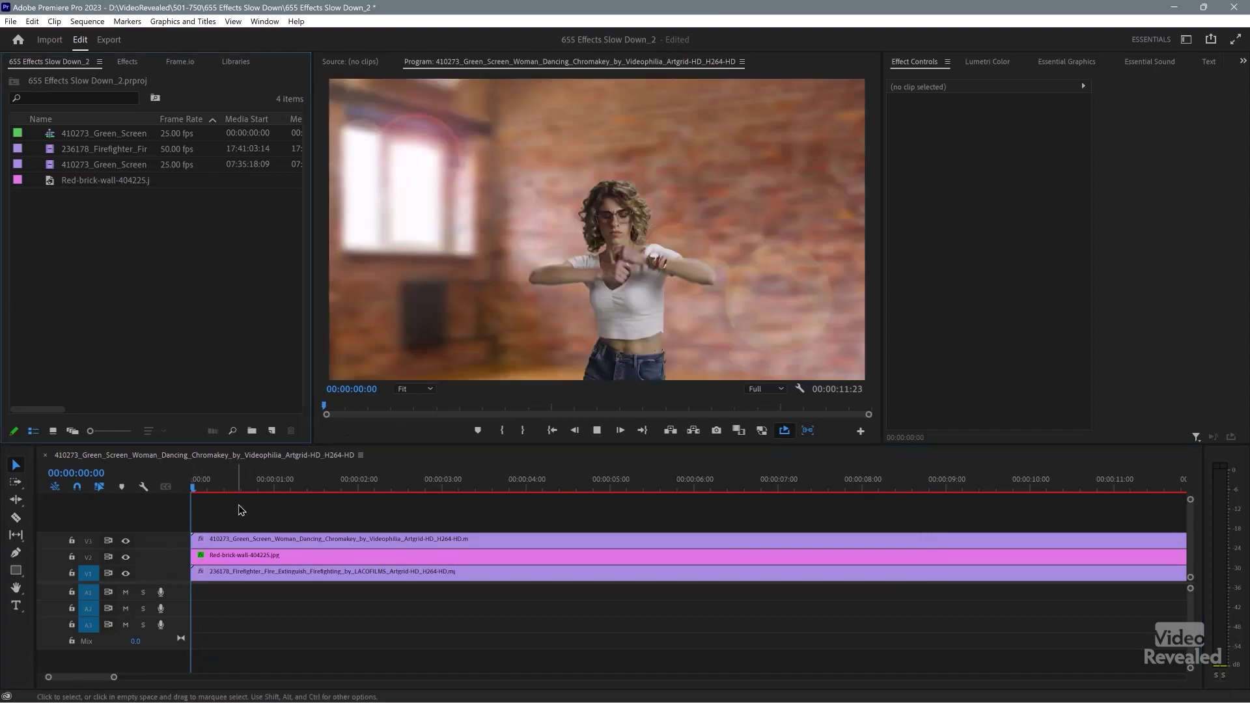
Play the keyed dancer over the blurred brick wall, then bring up the workspaces list
{"action": "key", "text": "space"}
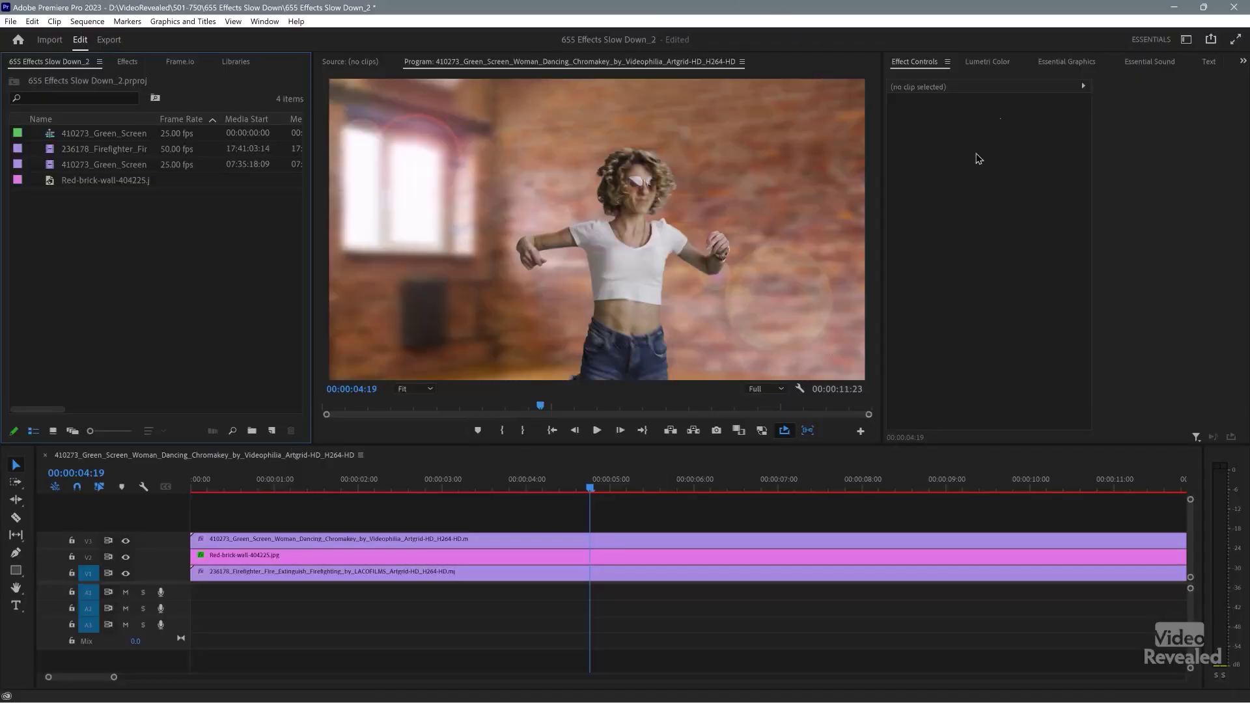
{"action": "left_click", "coordinate": [1185, 42]}
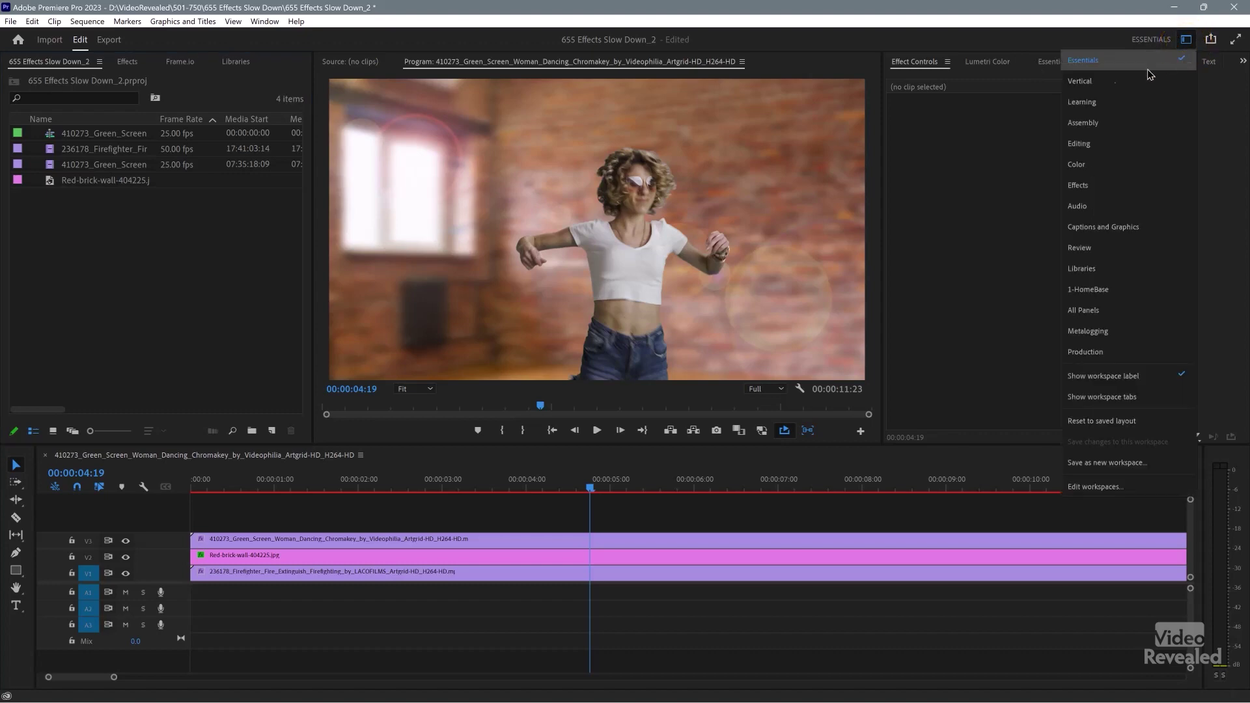
Add a Global FX Mute button to the Program Monitor's transport controls via the Button Editor
{"action": "key", "text": "Escape"}
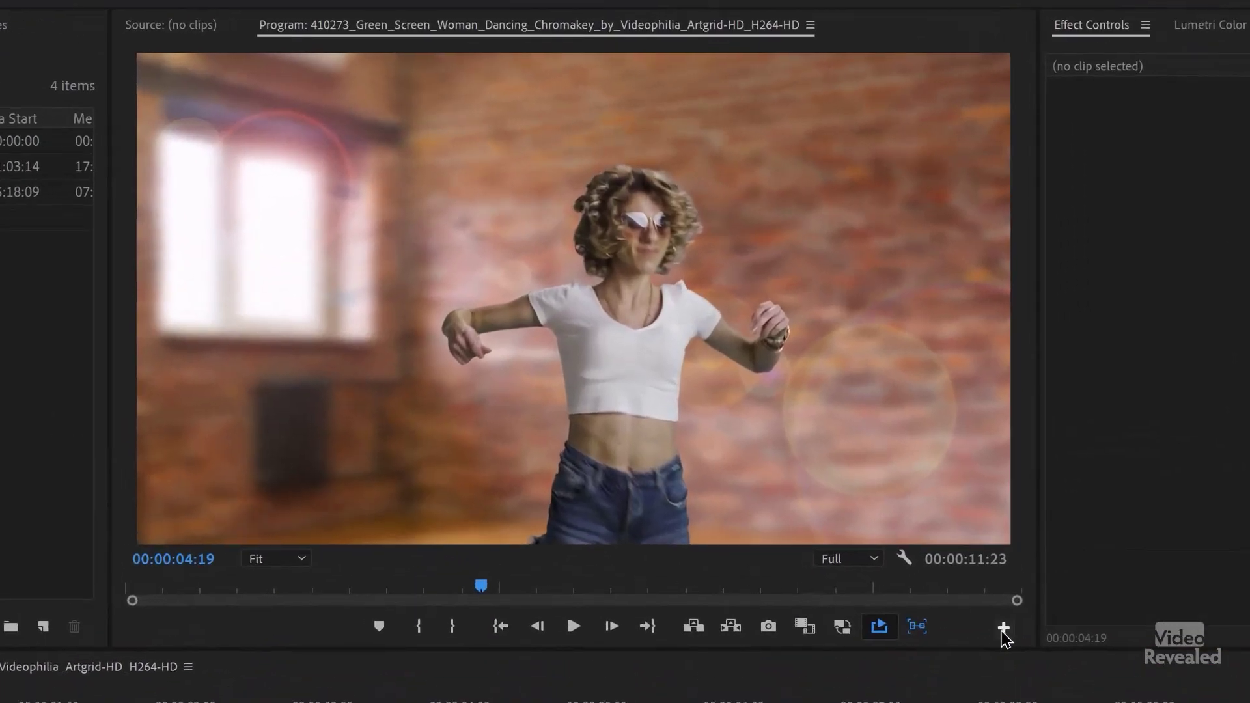
{"action": "left_click", "coordinate": [860, 432]}
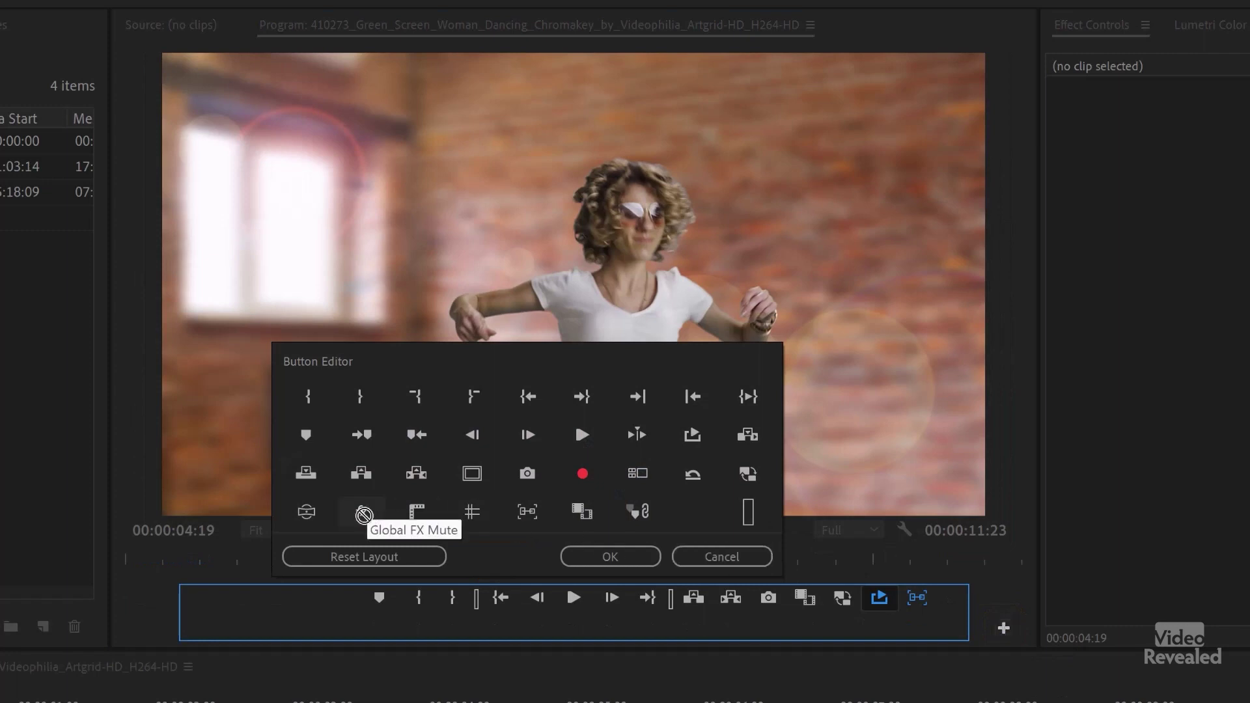
{"action": "left_click_drag", "start_coordinate": [337, 607], "coordinate": [335, 603]}
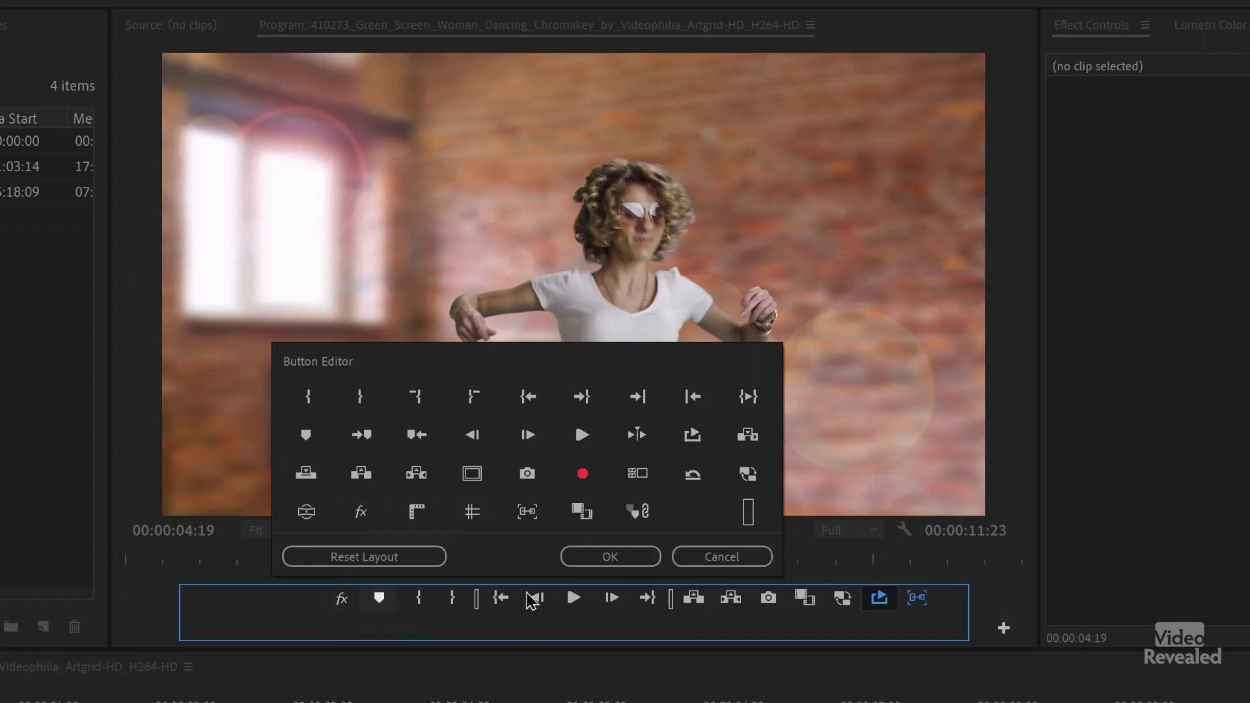
{"action": "left_click", "coordinate": [610, 557]}
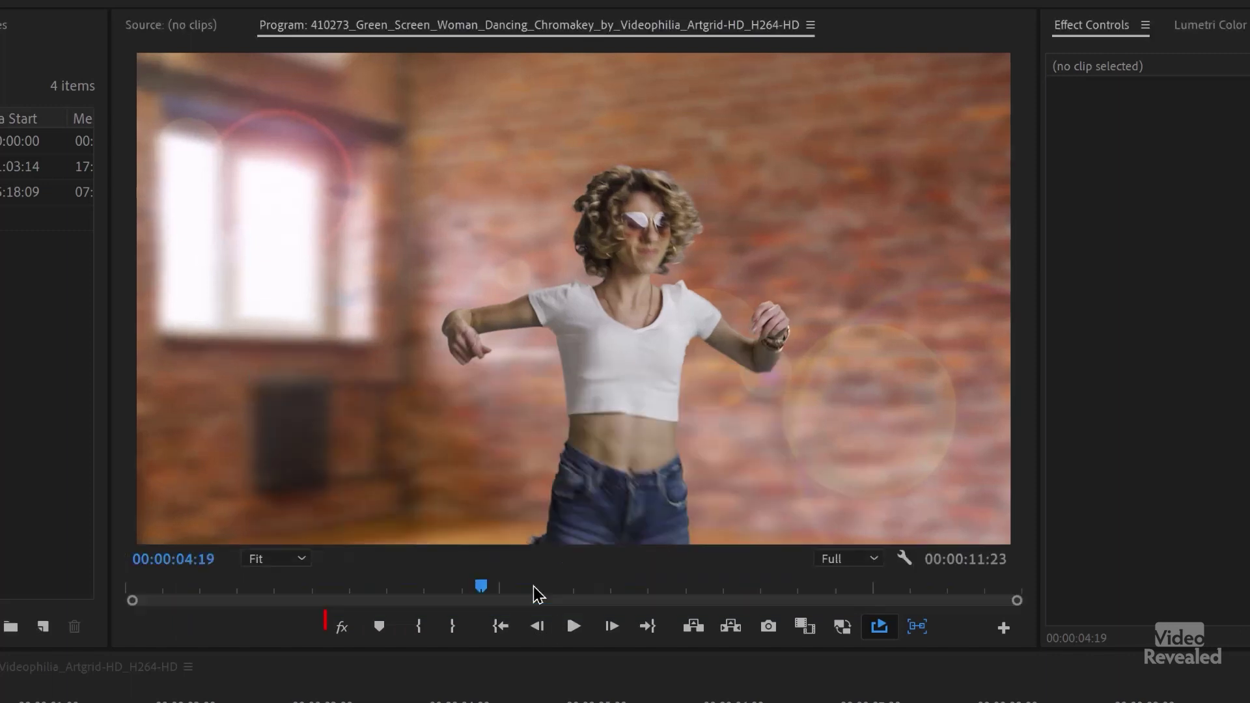
Mute all effects with Global FX Mute and play back the raw footage
{"action": "left_click", "coordinate": [346, 632]}
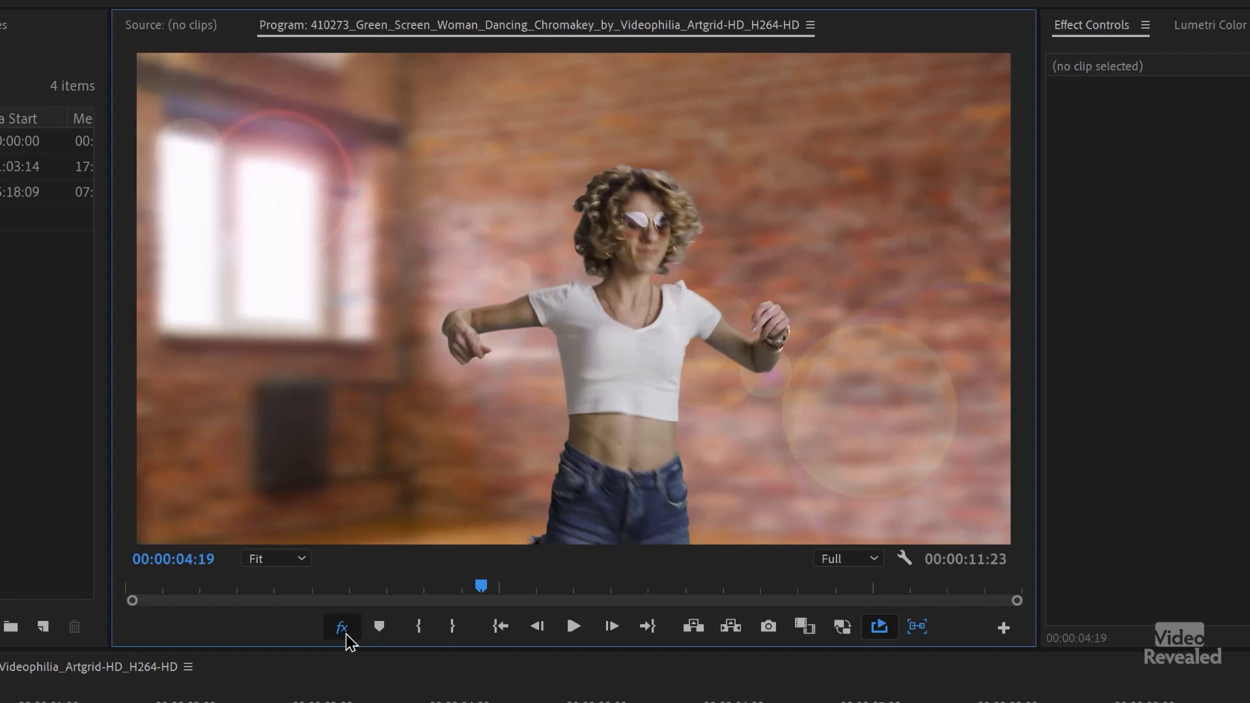
{"action": "left_click", "coordinate": [347, 635]}
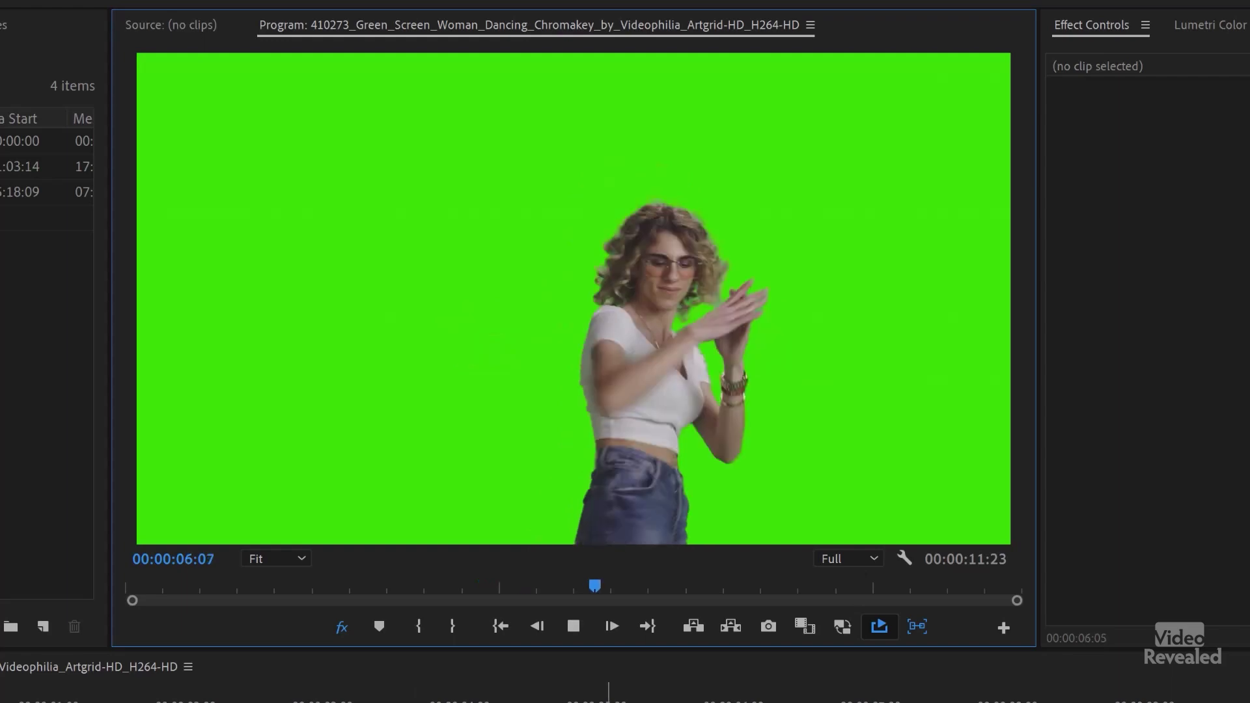
{"action": "left_click", "coordinate": [622, 488]}
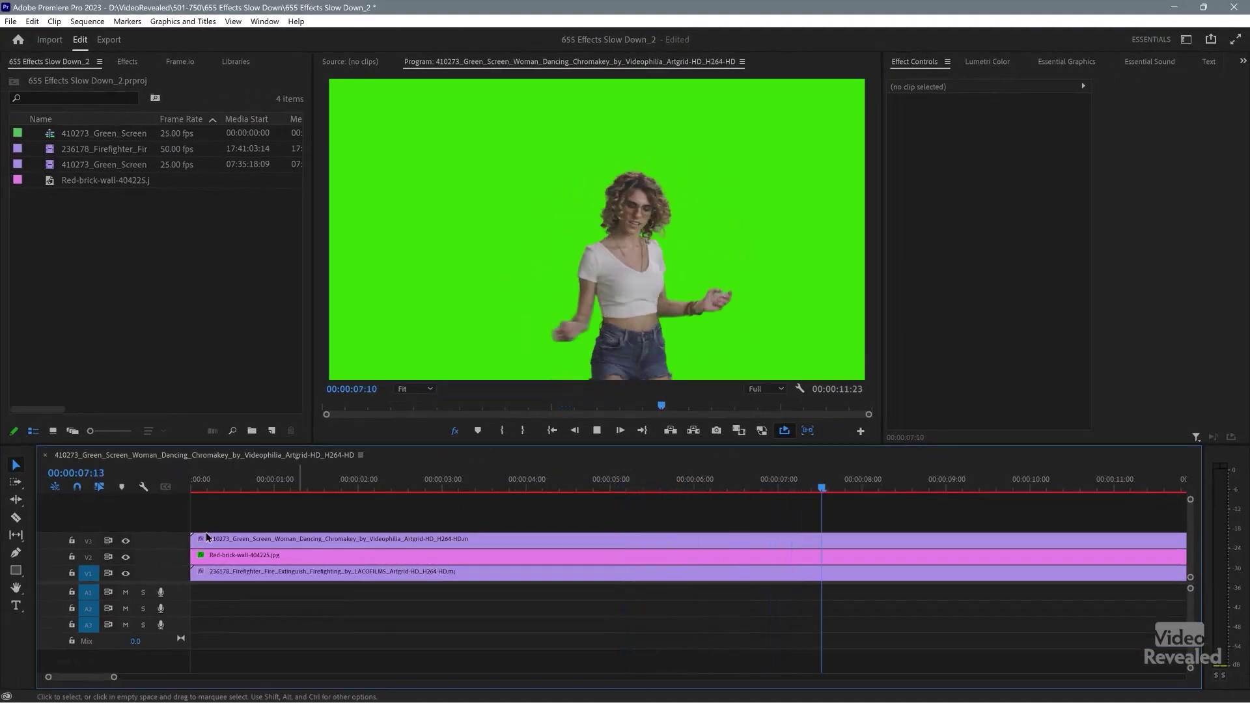
{"action": "key", "text": "space"}
{"action": "key", "text": "space"}
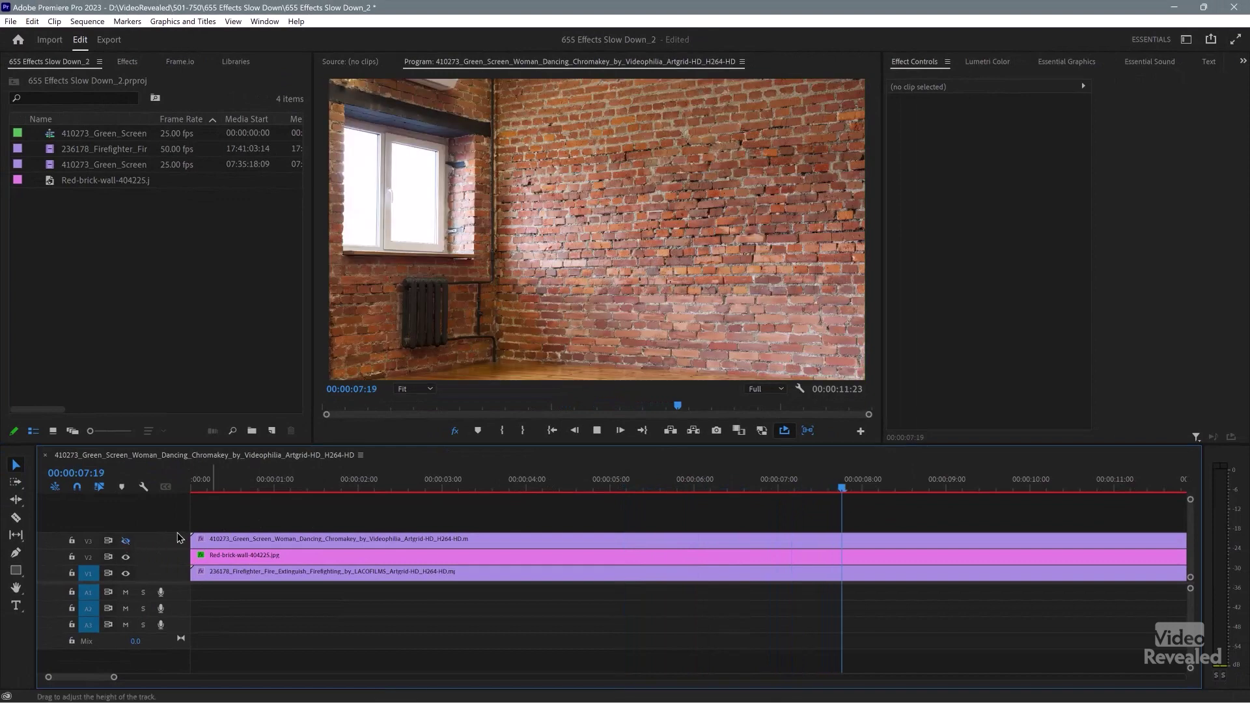
Hide and restore the V2 and V3 tracks, unmute effects, and show the dancer clip's effects
{"action": "key", "text": "space"}
{"action": "left_click", "coordinate": [125, 558]}
{"action": "key", "text": "space"}
{"action": "left_click", "coordinate": [125, 558]}
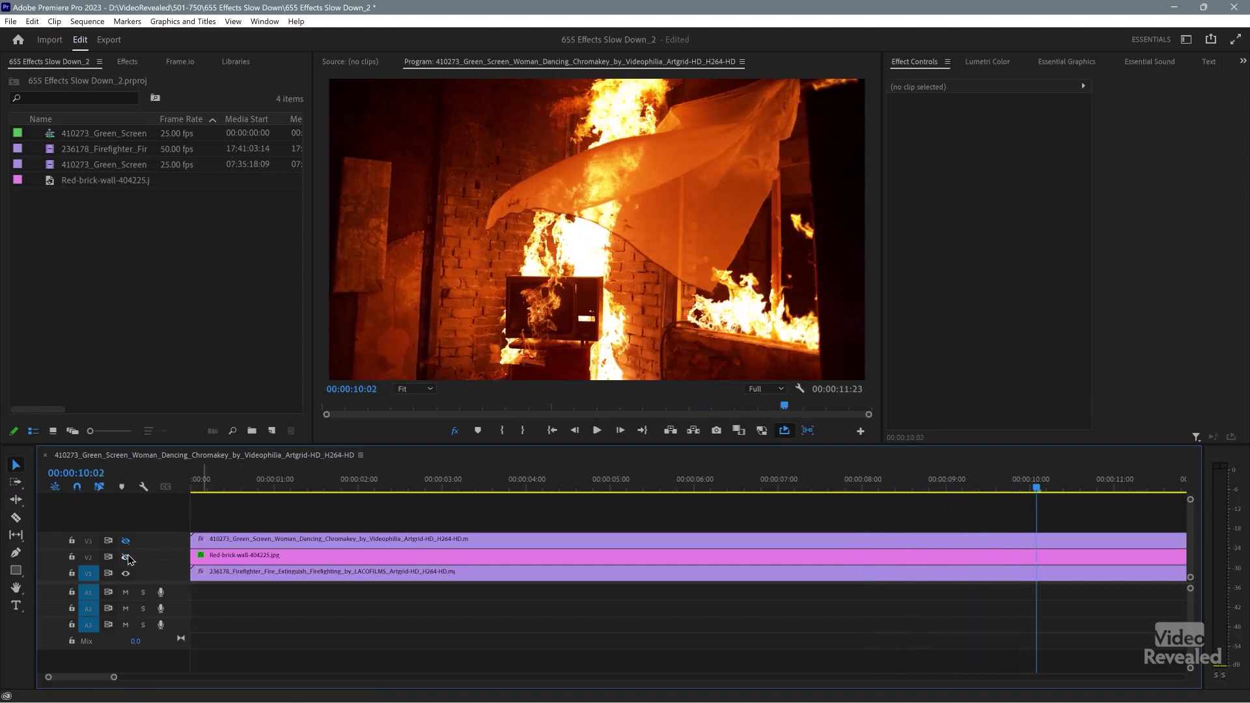
{"action": "left_click", "coordinate": [125, 541]}
{"action": "left_click", "coordinate": [454, 431]}
{"action": "left_click", "coordinate": [460, 540]}
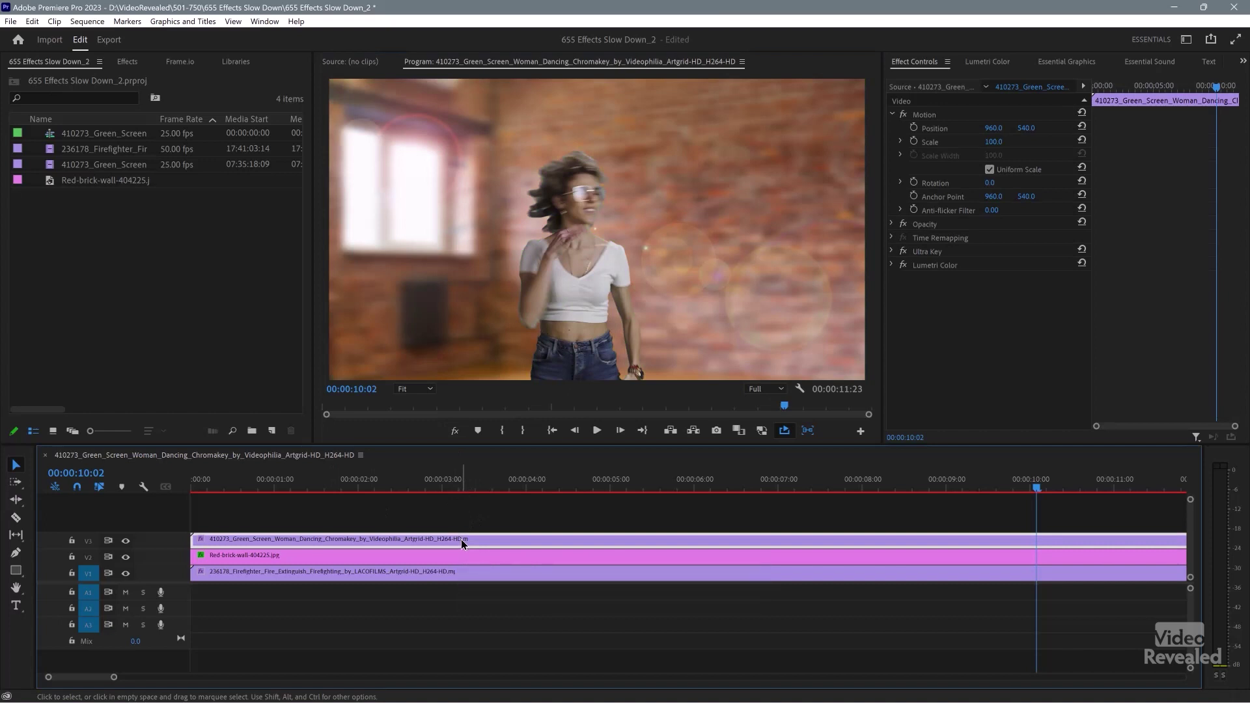
Select the V2 Red-brick-wall clip and collapse its Camera Blur, Lens Flare and Noise settings
{"action": "left_click", "coordinate": [439, 556]}
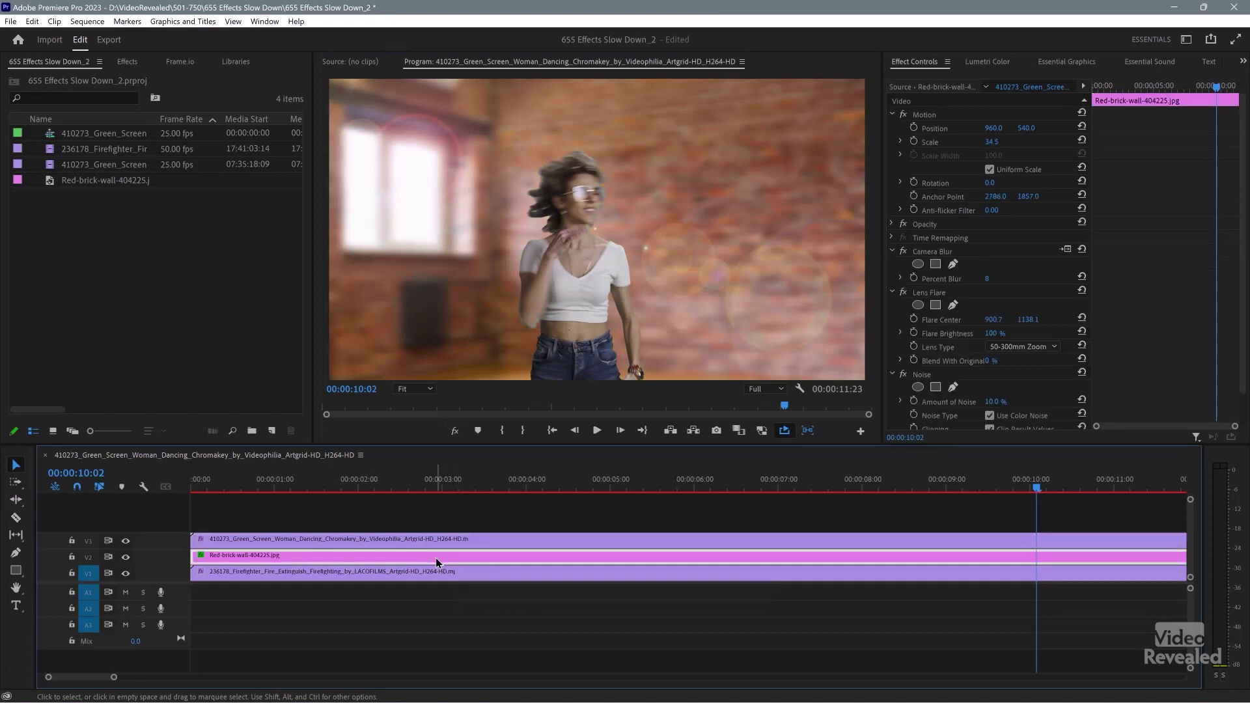
{"action": "left_click", "coordinate": [893, 115]}
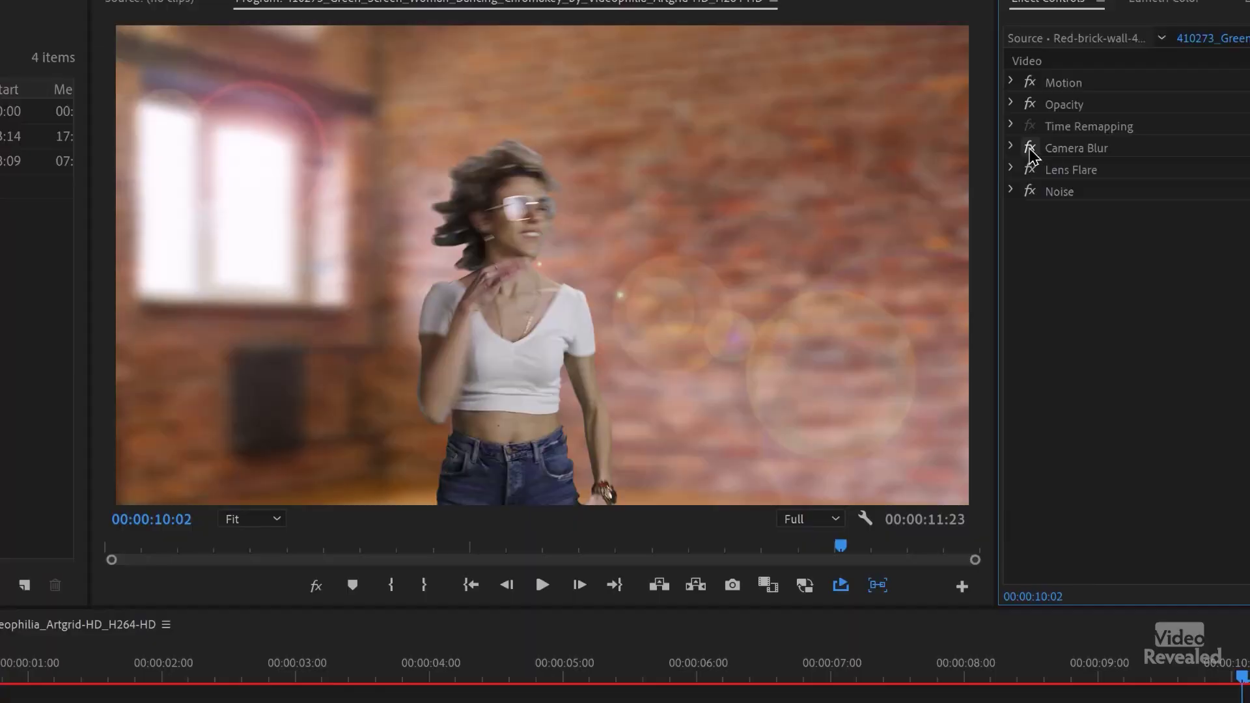
Toggle off the brick-wall clip's Camera Blur so the background appears sharp behind the dancer
{"action": "left_click", "coordinate": [1030, 148]}
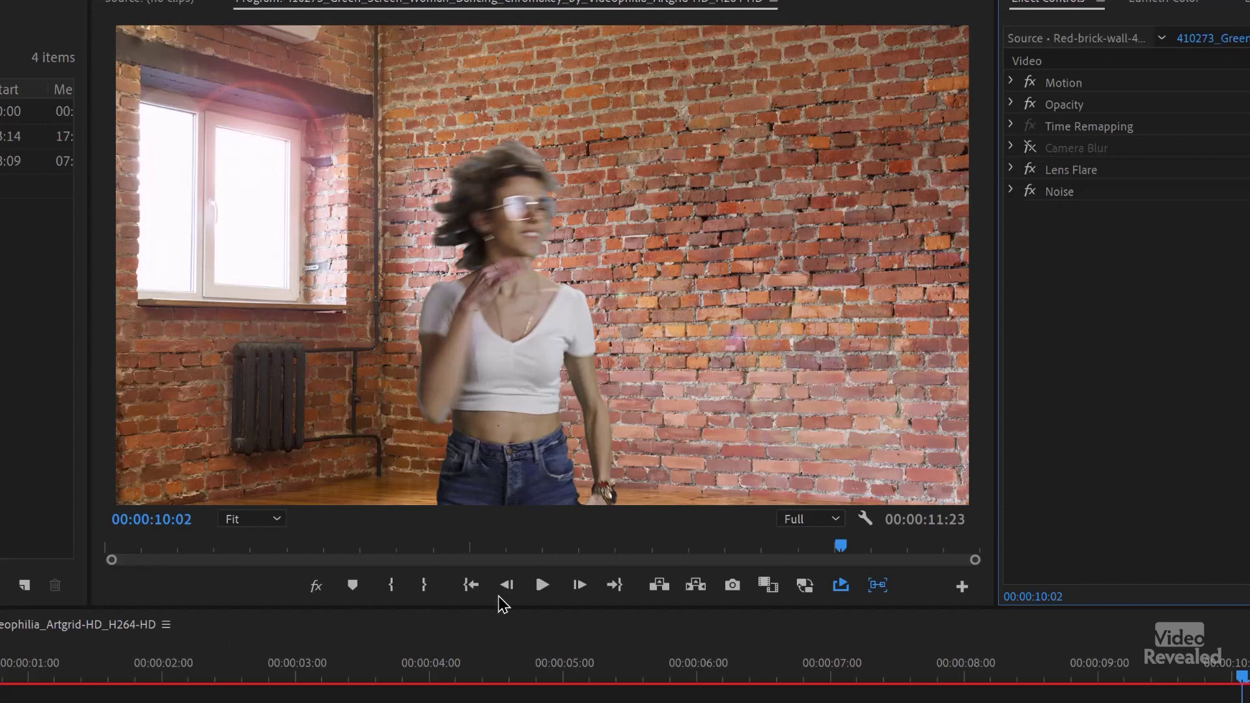
Preview the composite, then disable the Lens Flare and Noise effects on the brick wall clip
{"action": "left_click", "coordinate": [542, 586]}
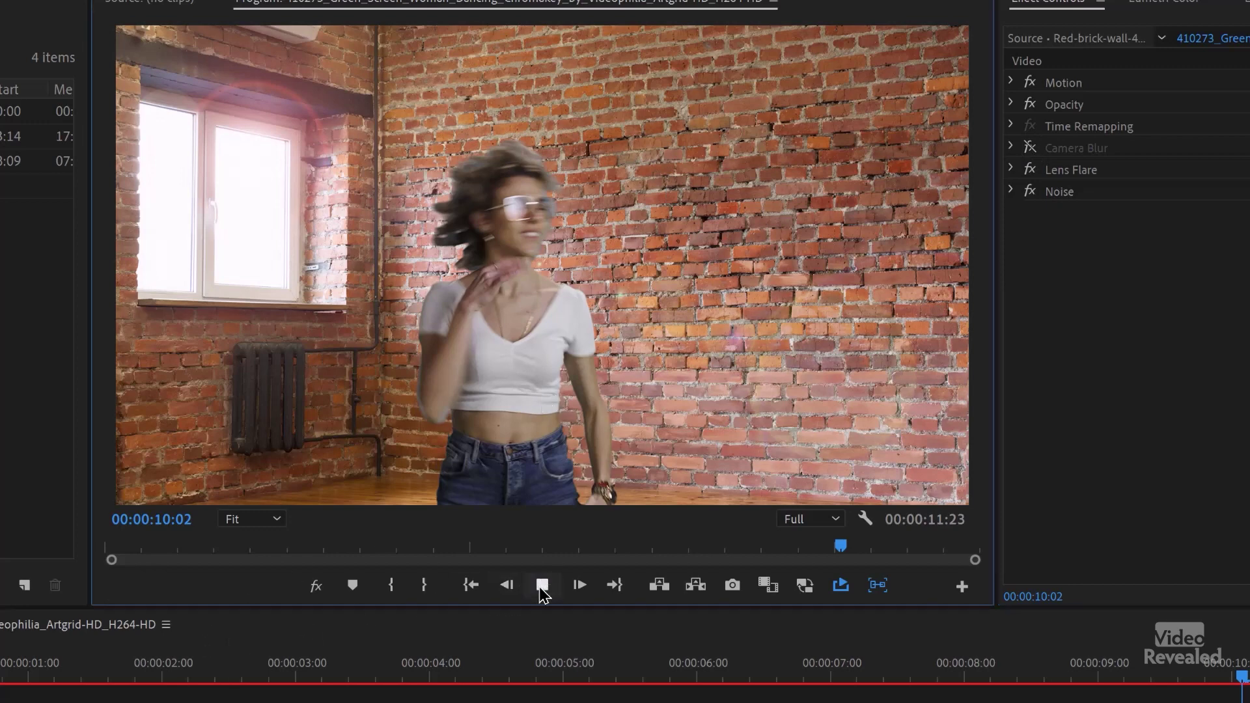
{"action": "left_click", "coordinate": [541, 586]}
{"action": "left_click", "coordinate": [1031, 171]}
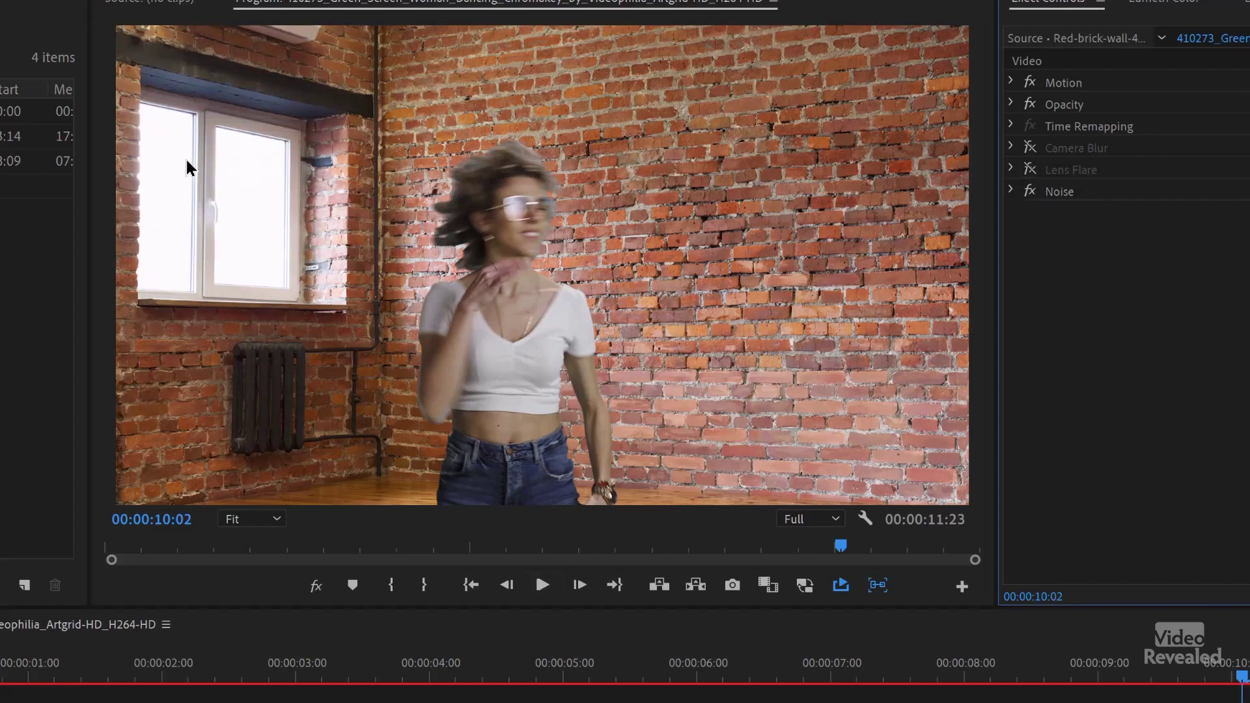
{"action": "left_click", "coordinate": [1030, 192]}
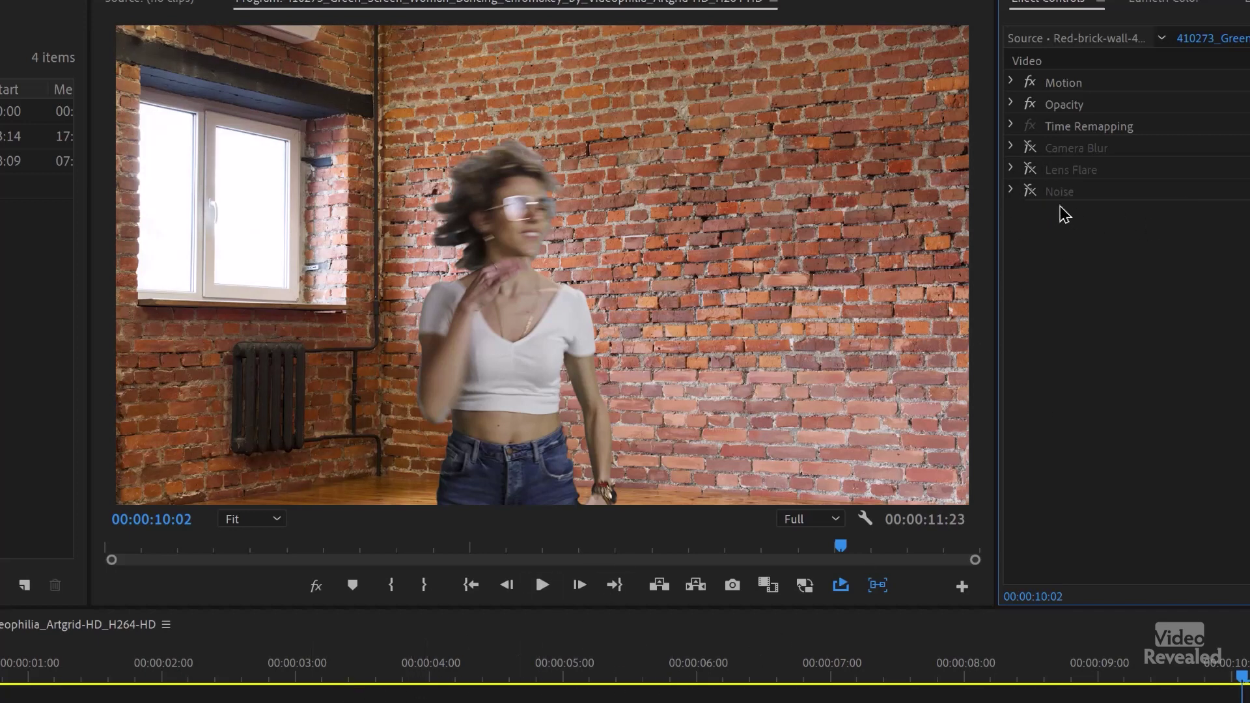
Toggle Noise, Lens Flare and Camera Blur back on and off to compare, leaving all disabled
{"action": "left_click", "coordinate": [1031, 191]}
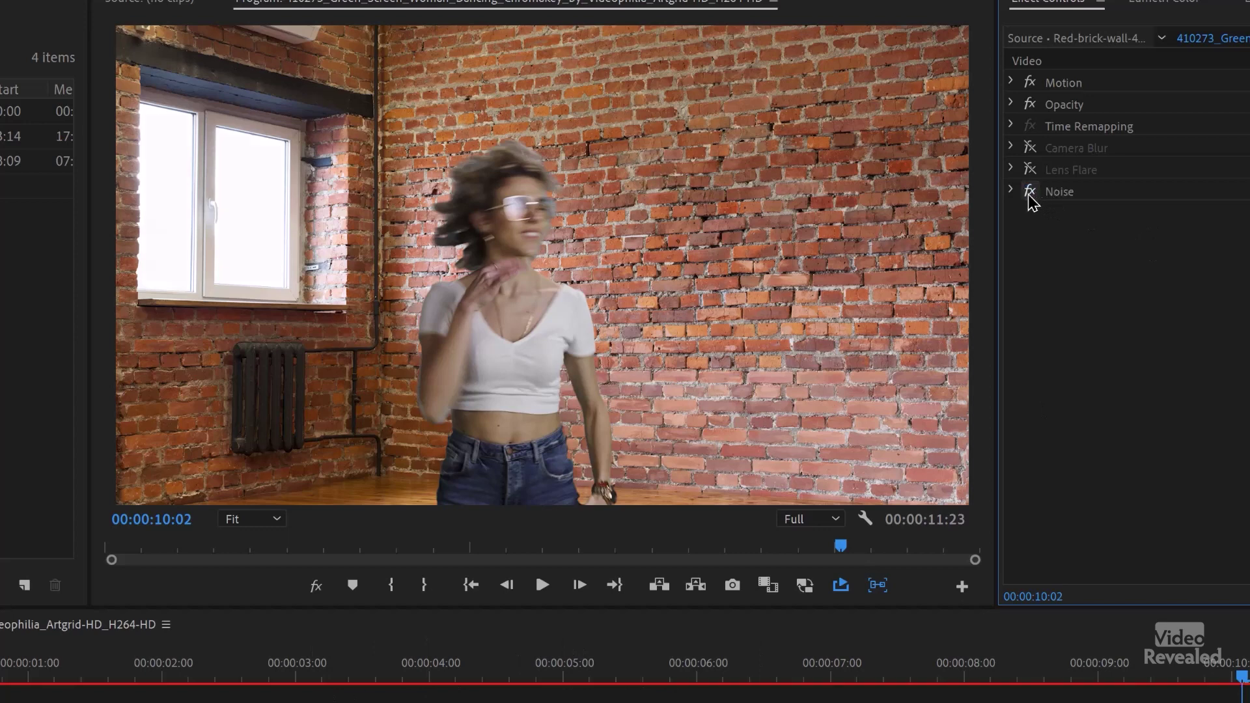
{"action": "left_click", "coordinate": [1030, 191]}
{"action": "left_click", "coordinate": [1029, 170]}
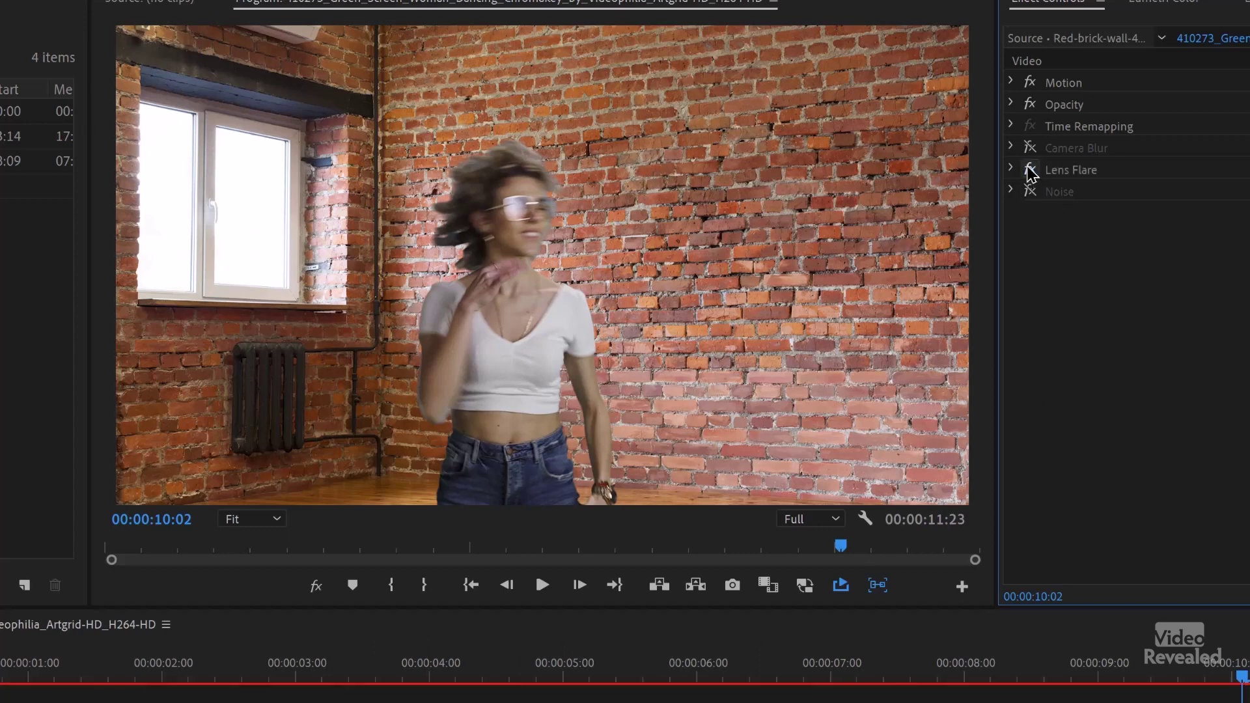
{"action": "left_click", "coordinate": [1029, 170]}
{"action": "left_click", "coordinate": [1031, 148]}
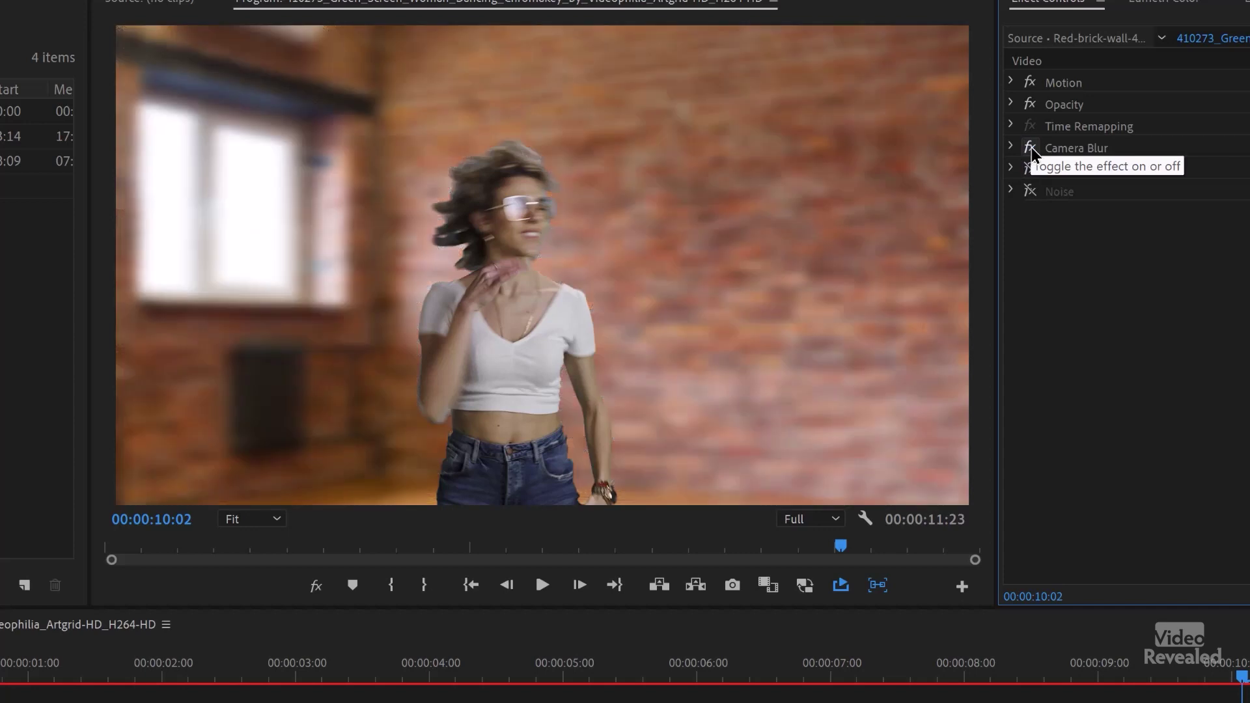
{"action": "left_click", "coordinate": [1031, 149]}
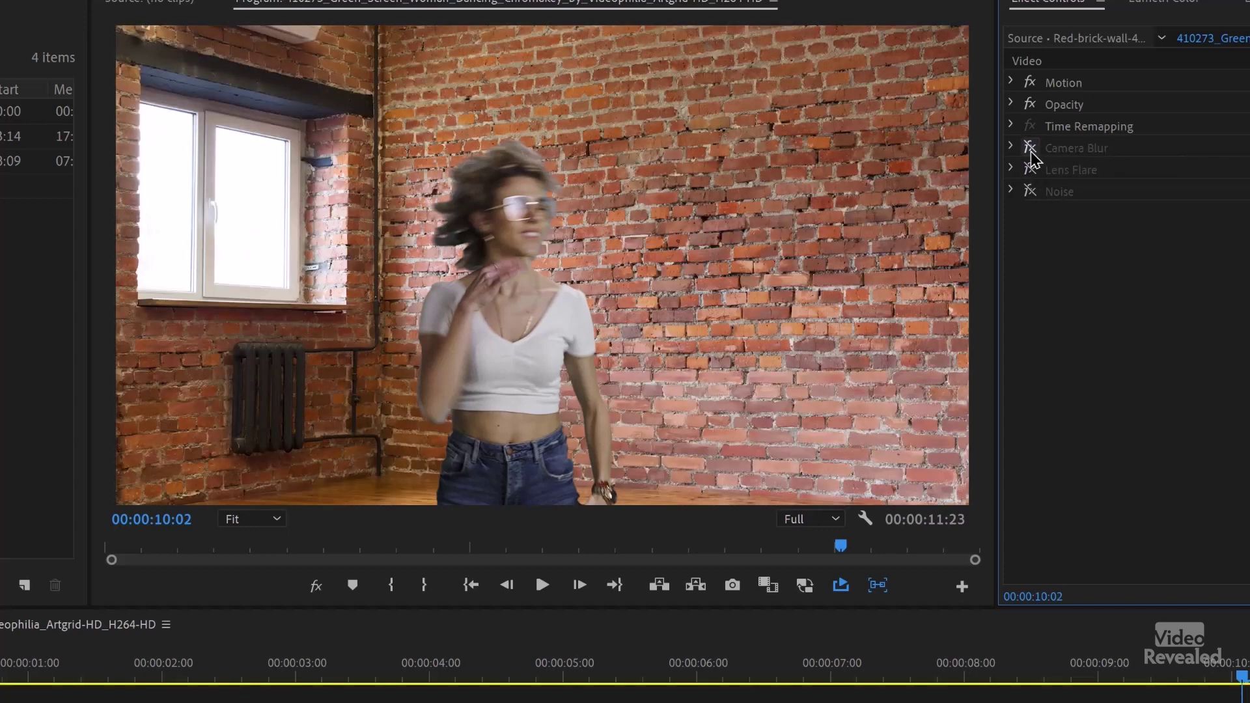
Preview the composite with all three brick-wall effects off, zoom the timeline out, and show the Effects list
{"action": "key", "text": "space"}
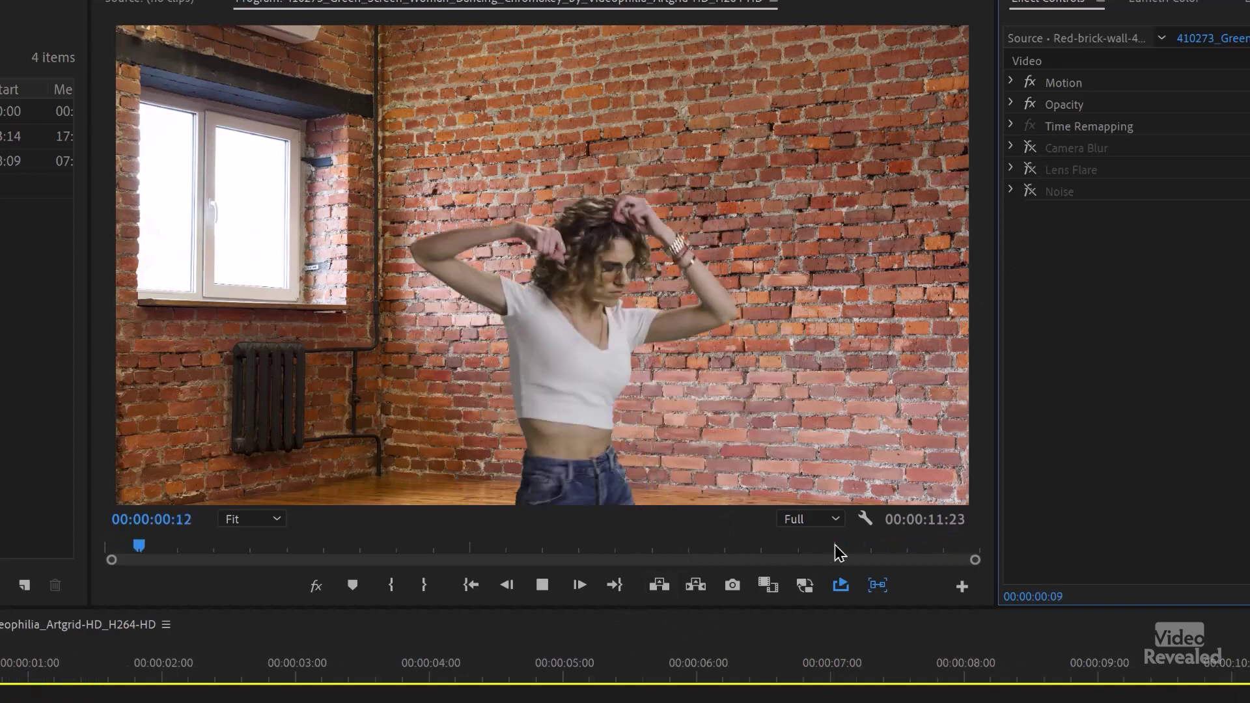
{"action": "key", "text": "space"}
{"action": "key", "text": "minus"}
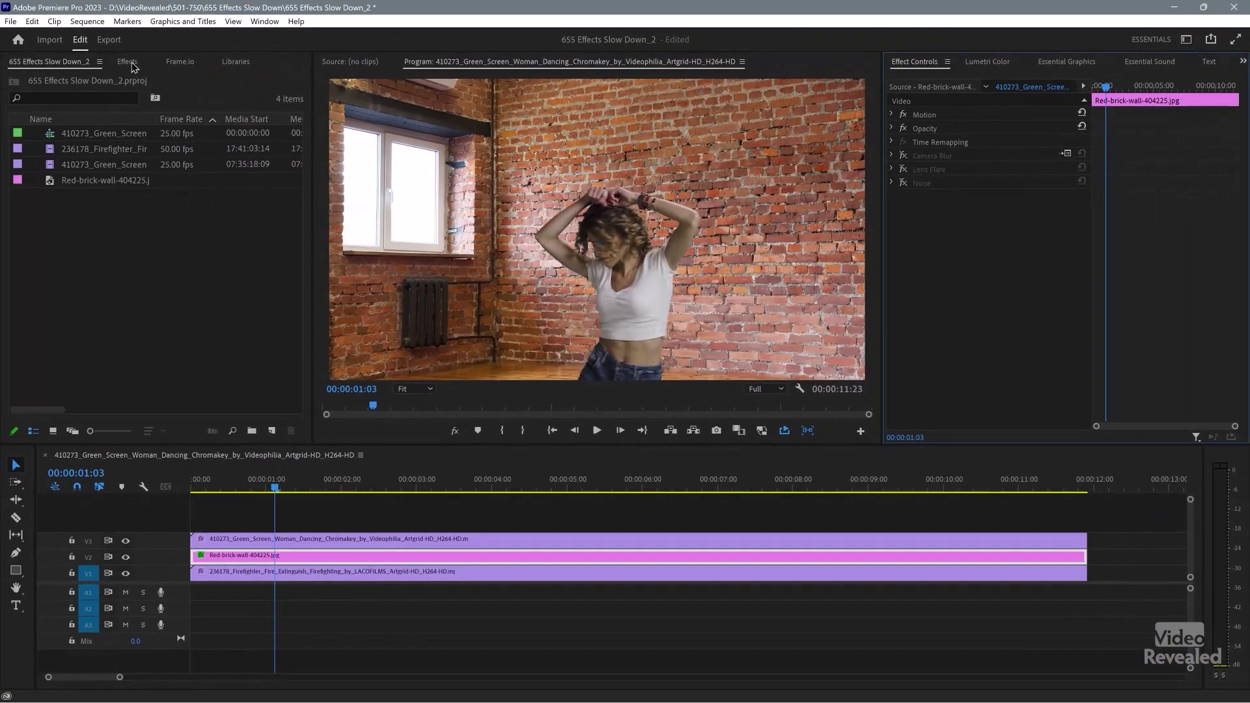
{"action": "left_click", "coordinate": [127, 61]}
Search 'gaus', apply Gaussian Blur to the brick wall clip, set Blurriness to 88, and preview
{"action": "left_click", "coordinate": [115, 77]}
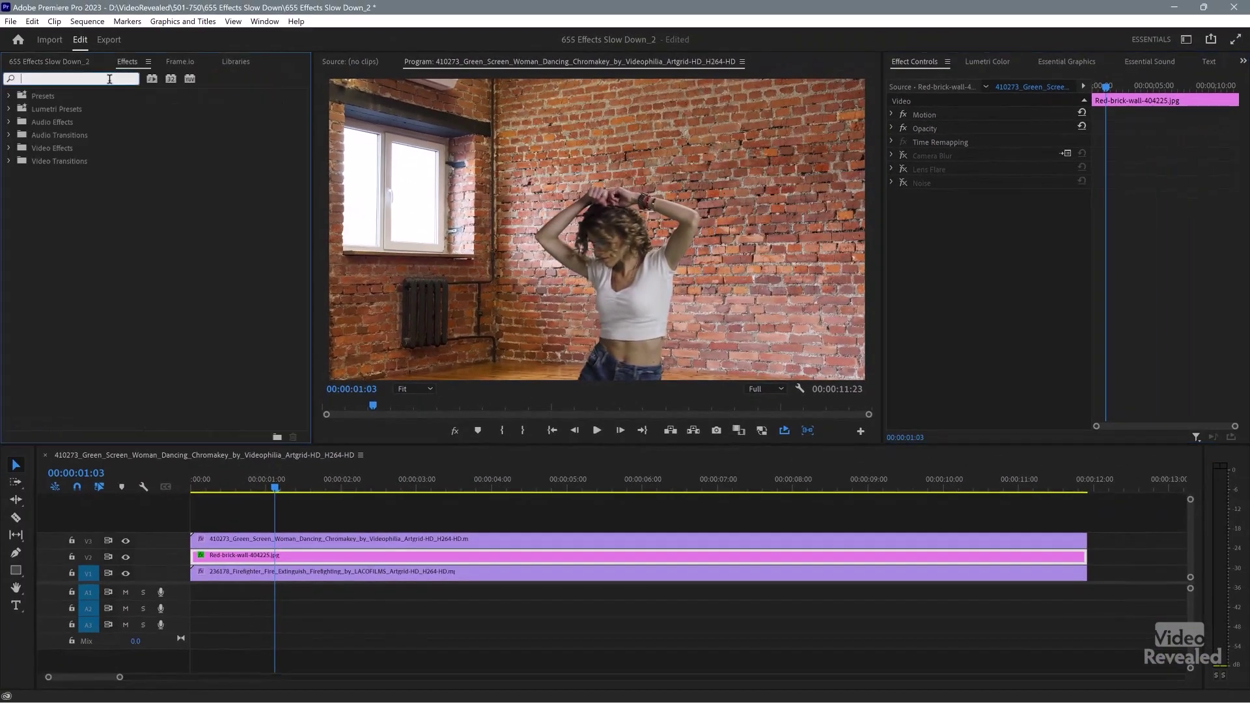
{"action": "type", "text": "gauss"}
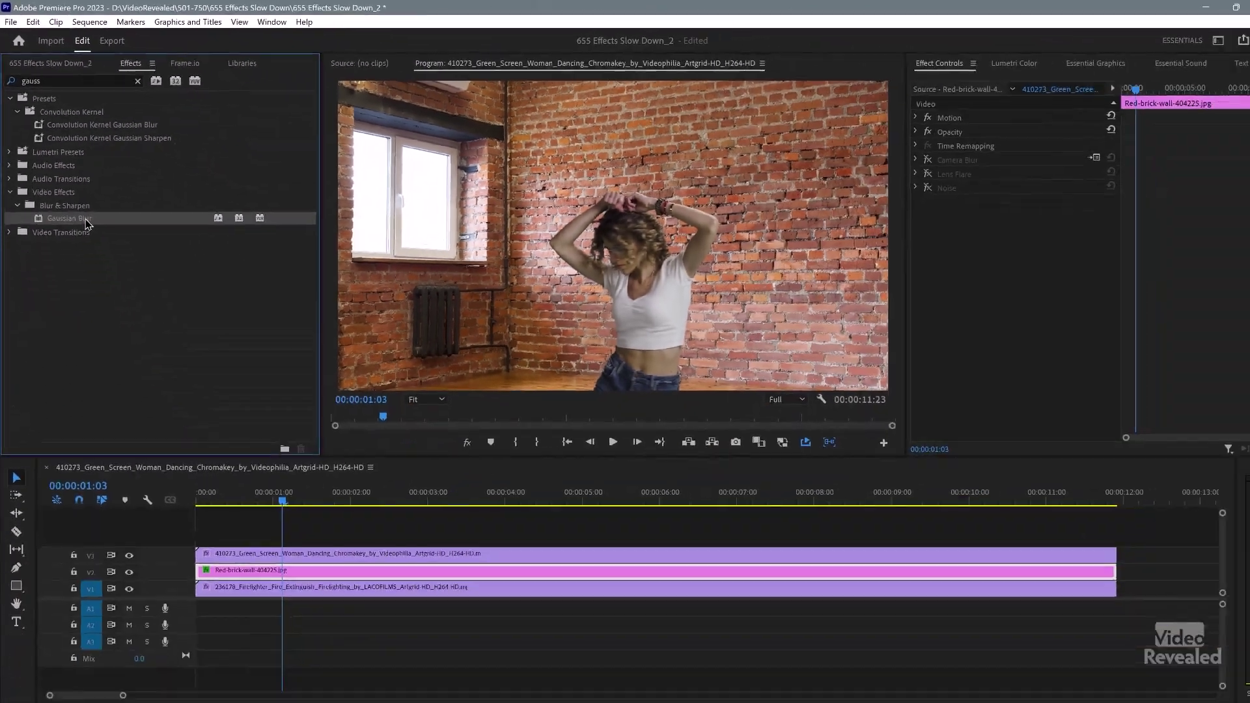
{"action": "left_click_drag", "start_coordinate": [195, 501], "coordinate": [1091, 320]}
{"action": "left_click_drag", "start_coordinate": [990, 223], "coordinate": [1021, 224]}
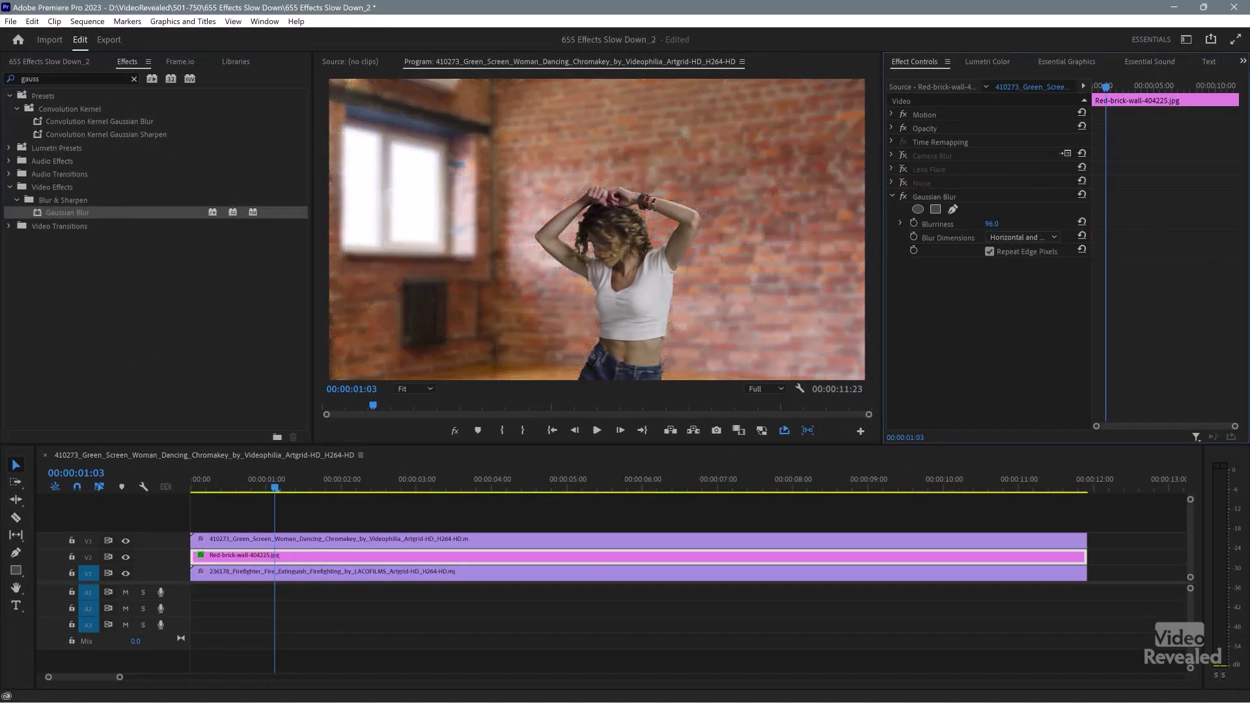
{"action": "key", "text": "space"}
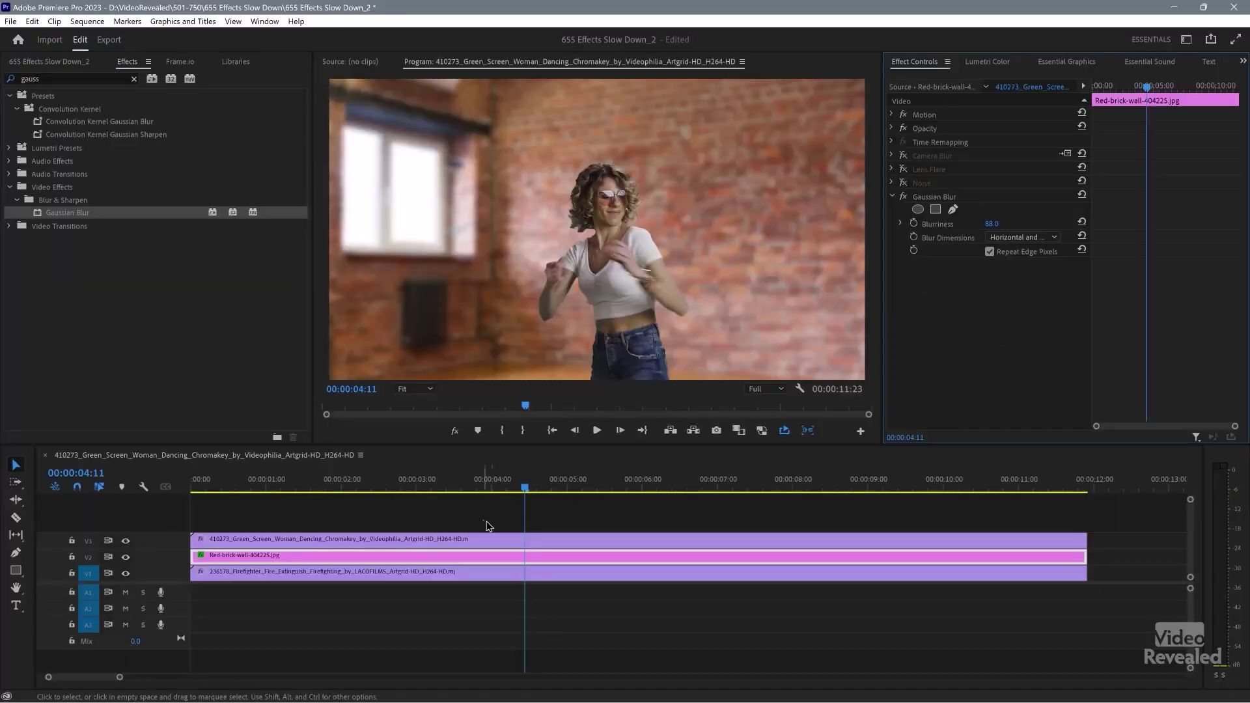
Select the Gaussian Blur effect, clear the effect search, and filter the list to accelerated effects
{"action": "left_click", "coordinate": [941, 198]}
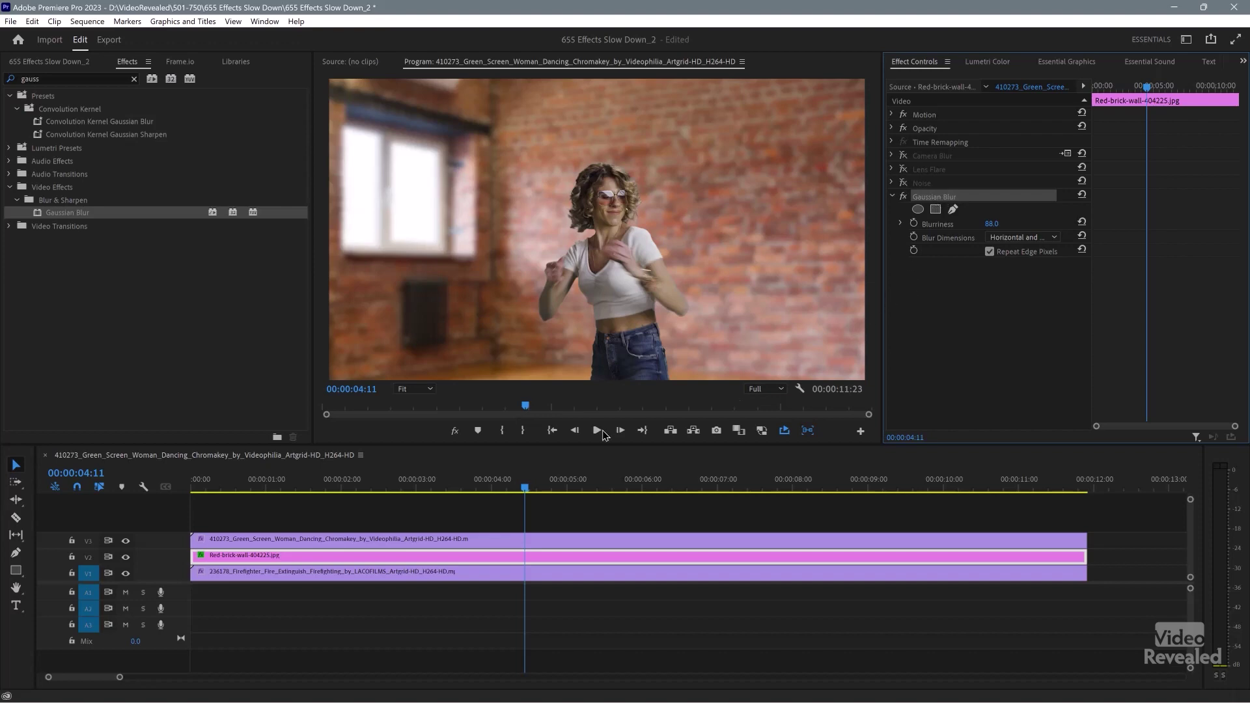
{"action": "left_click", "coordinate": [134, 78]}
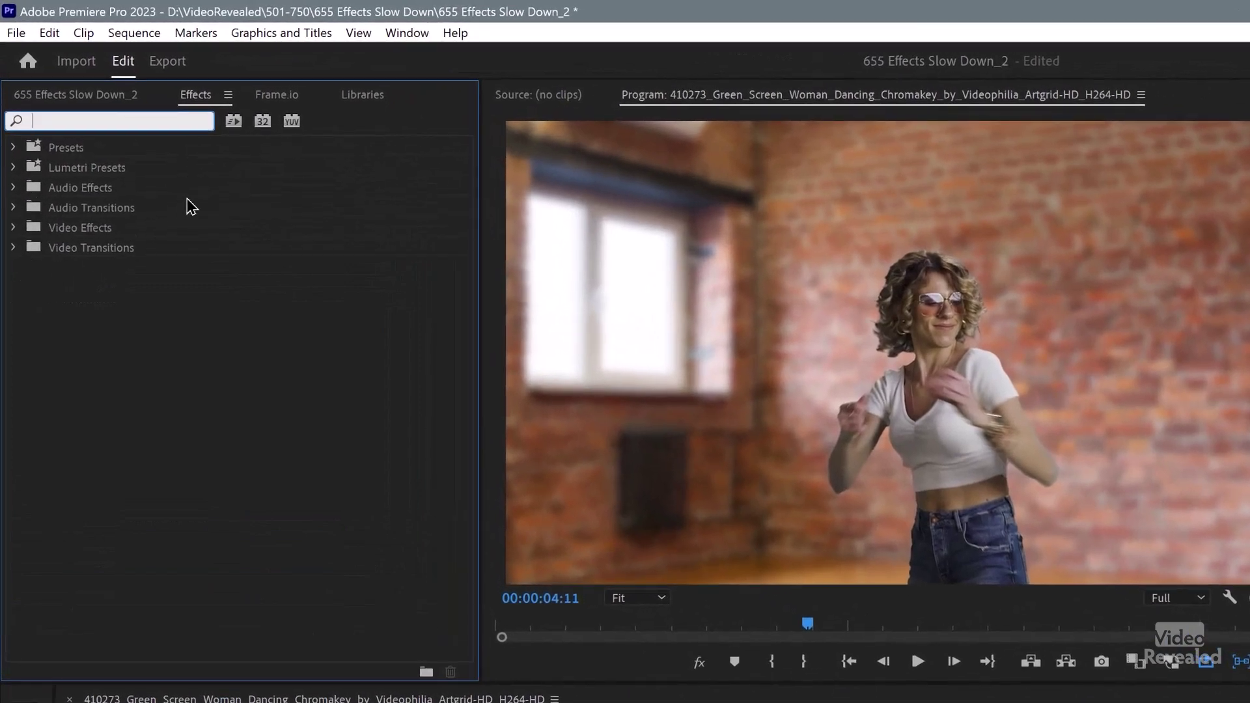
{"action": "left_click", "coordinate": [233, 121]}
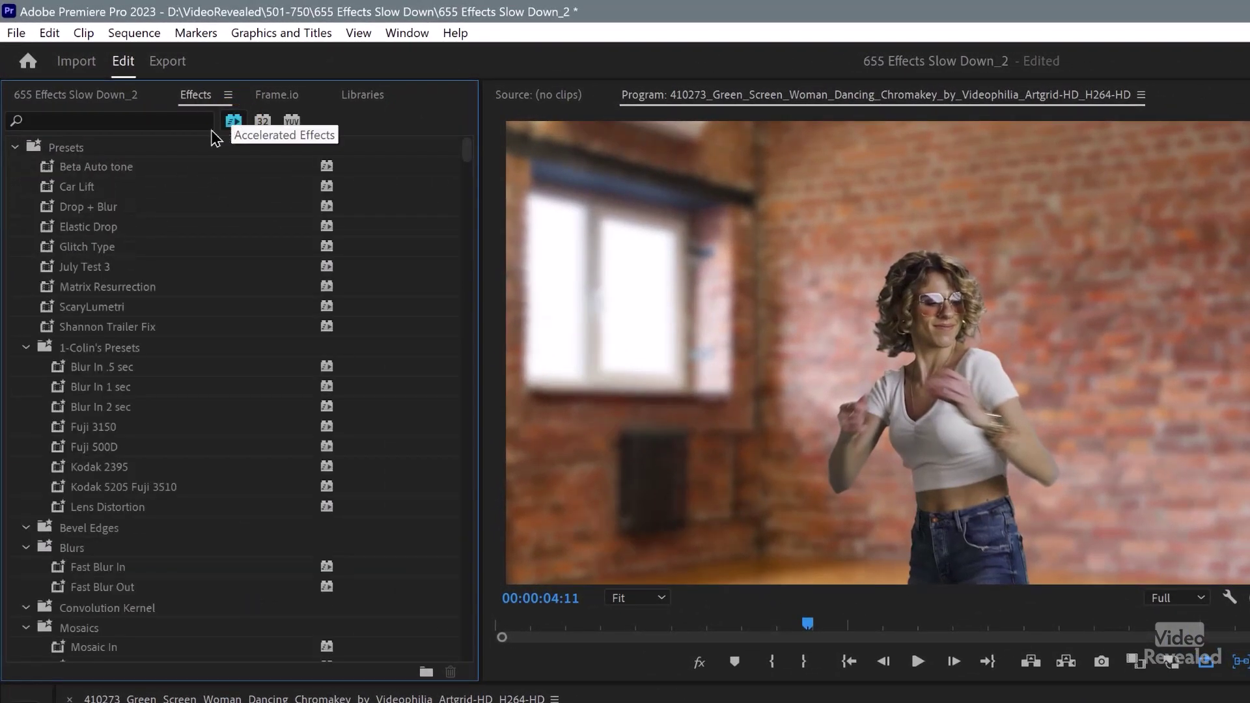
Collapse the Presets, Lumetri Presets and Audio Effects folders in the Effects panel
{"action": "left_click", "coordinate": [15, 149]}
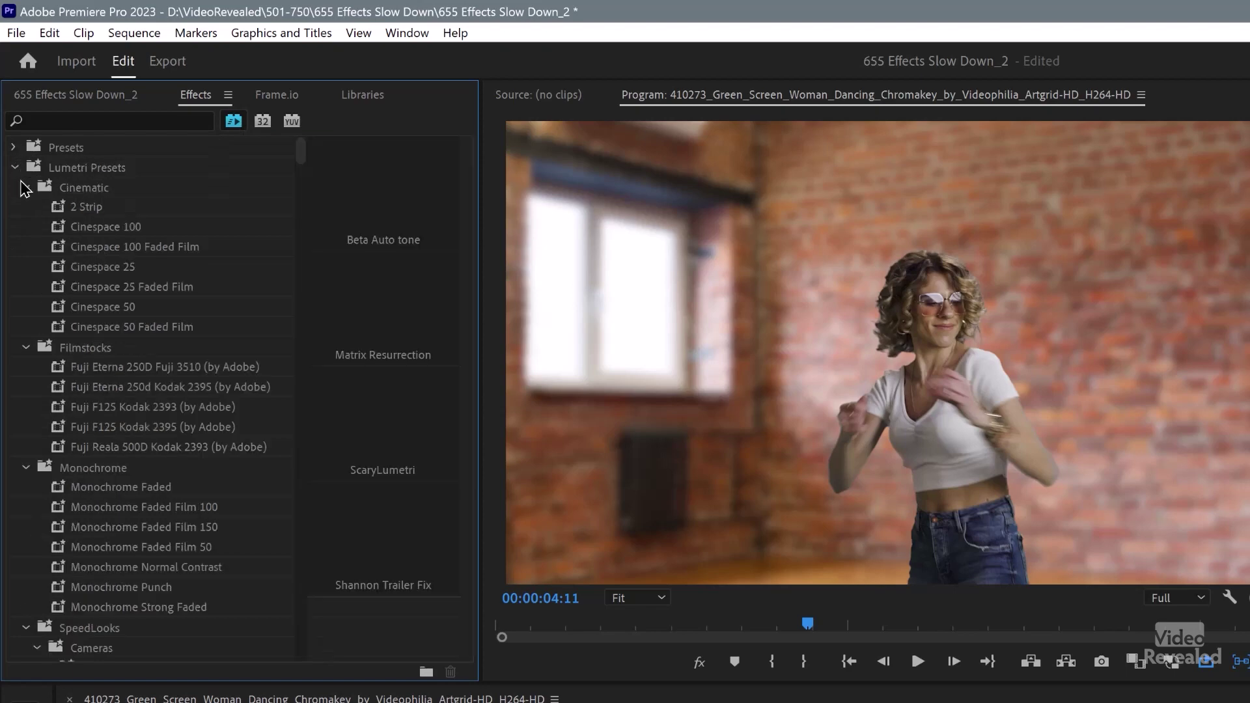
{"action": "left_click", "coordinate": [15, 169]}
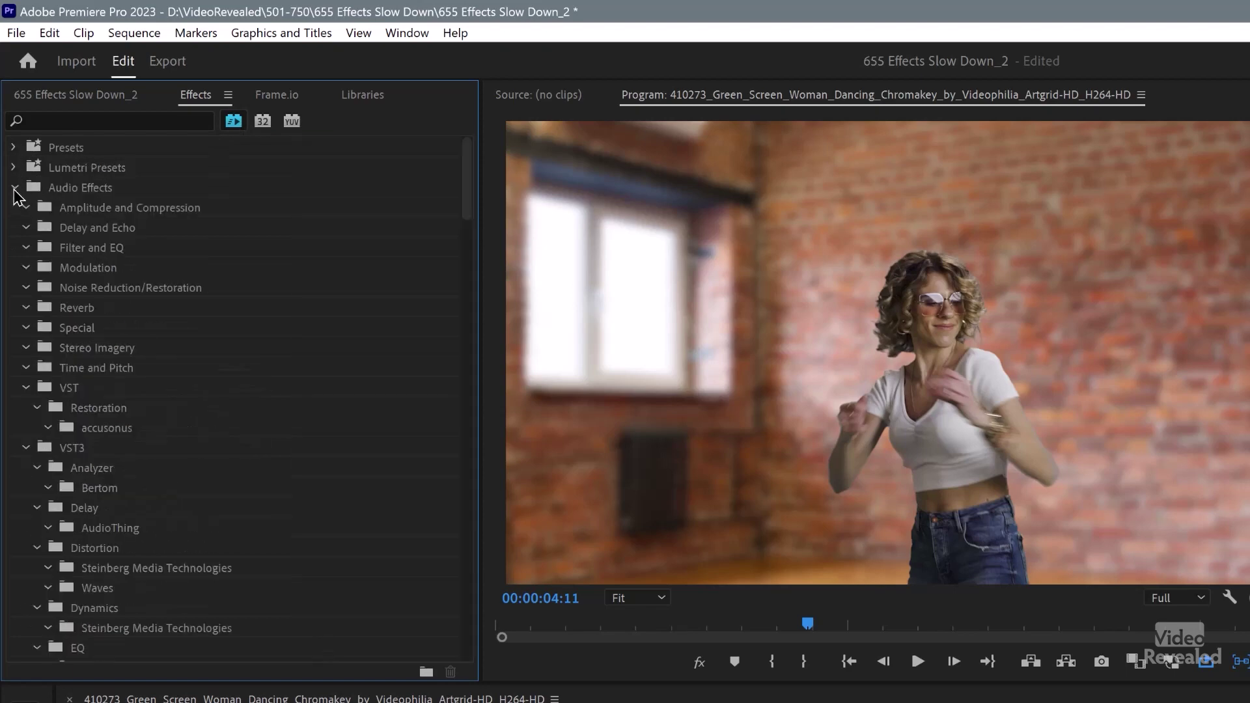
{"action": "left_click", "coordinate": [15, 189]}
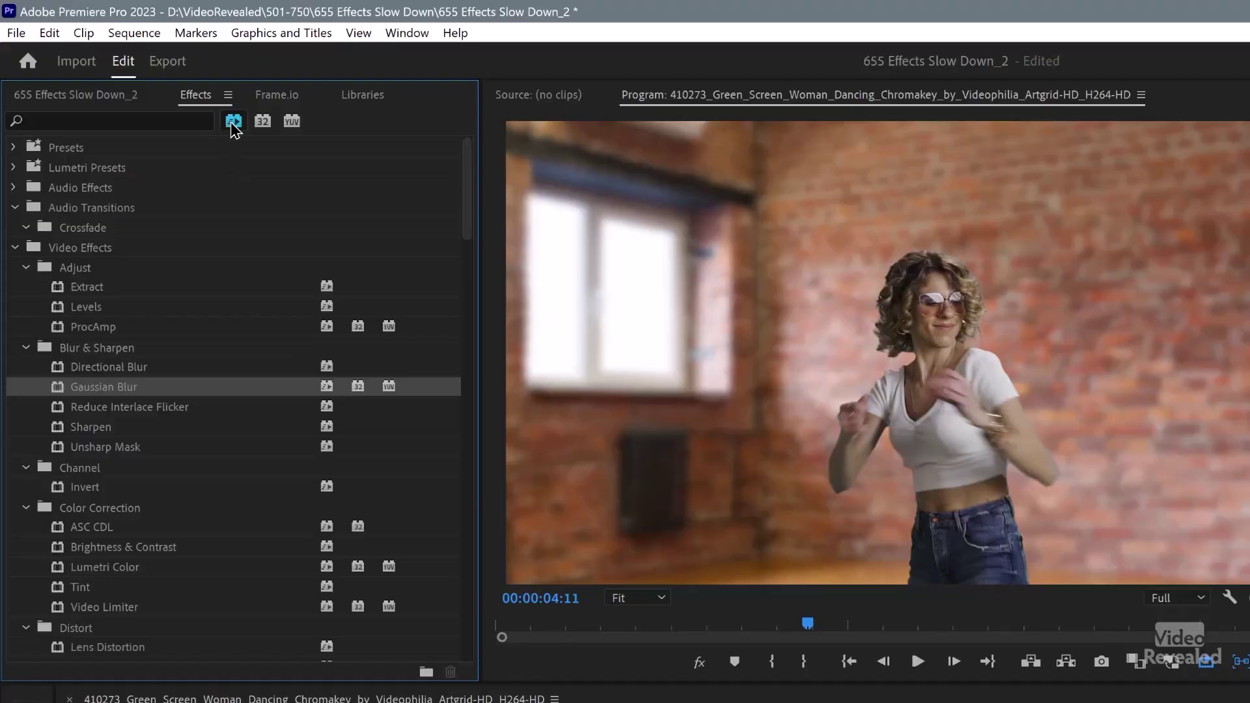
Collapse the Video Effects folder, leaving six top-level folders from Presets to Video Transitions
{"action": "left_click", "coordinate": [232, 124]}
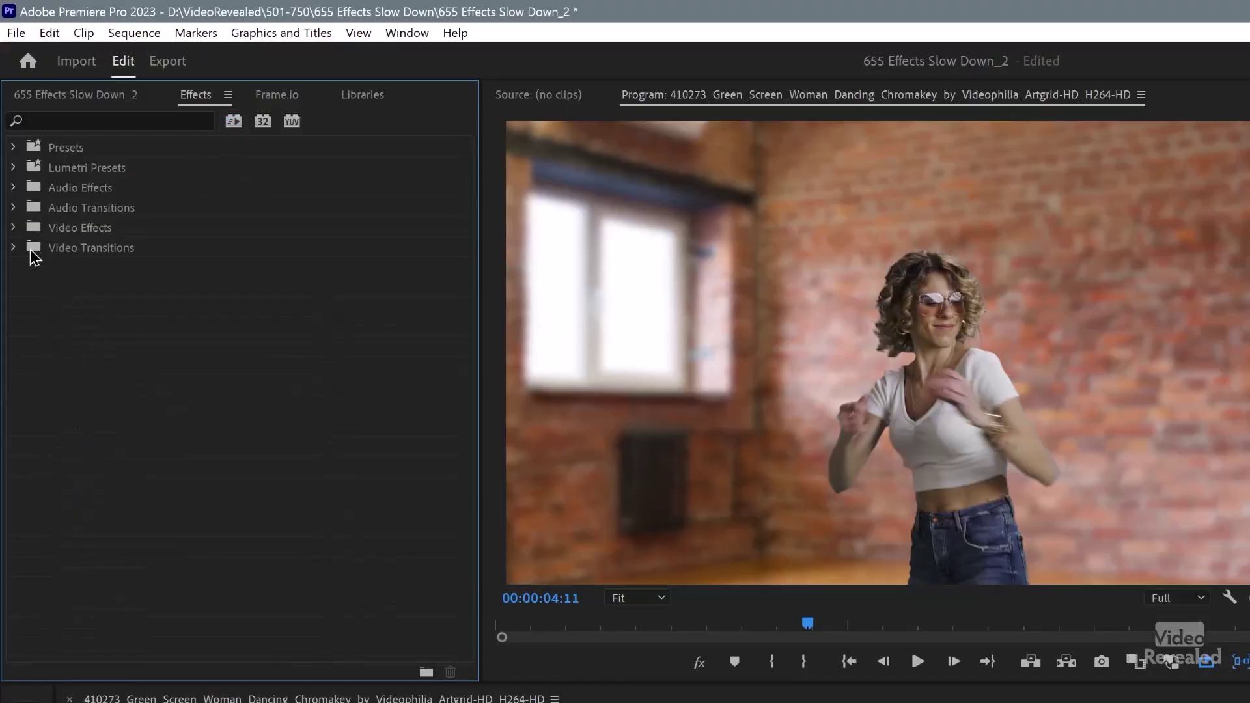
Expand Video Effects, look inside Adjust, then open Blur & Sharpen to show Gaussian Blur
{"action": "left_click", "coordinate": [14, 227]}
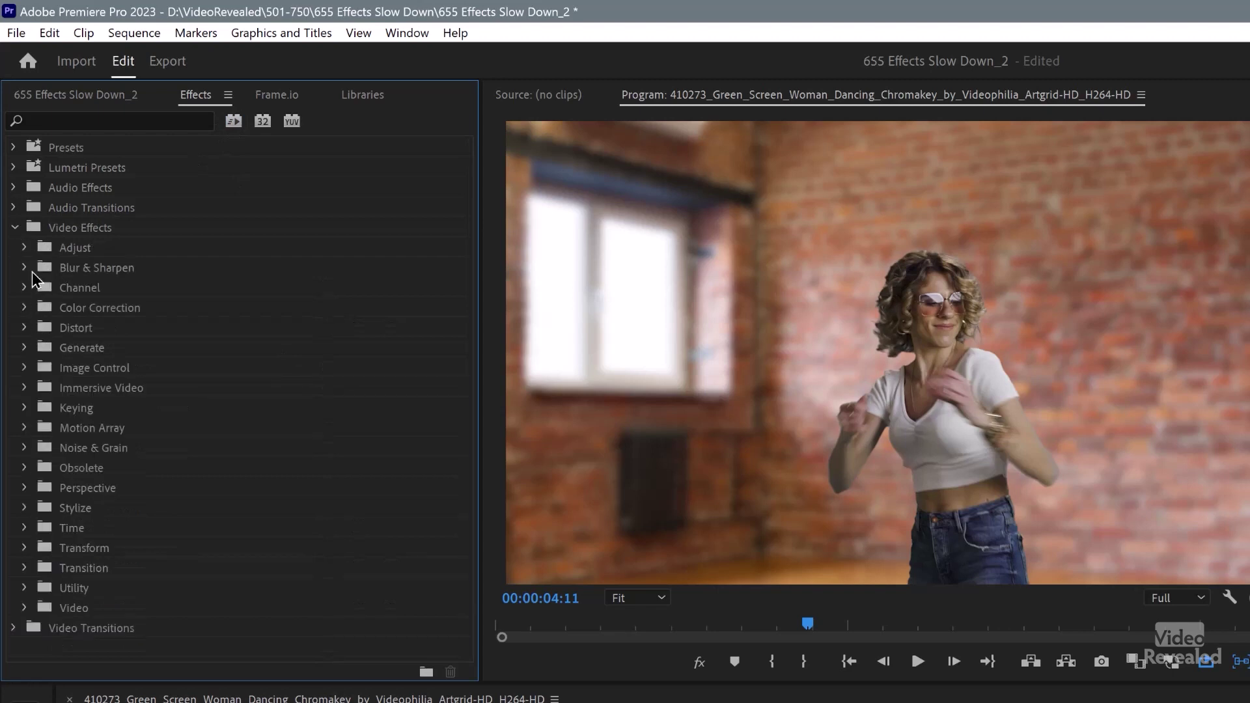
{"action": "left_click", "coordinate": [24, 248]}
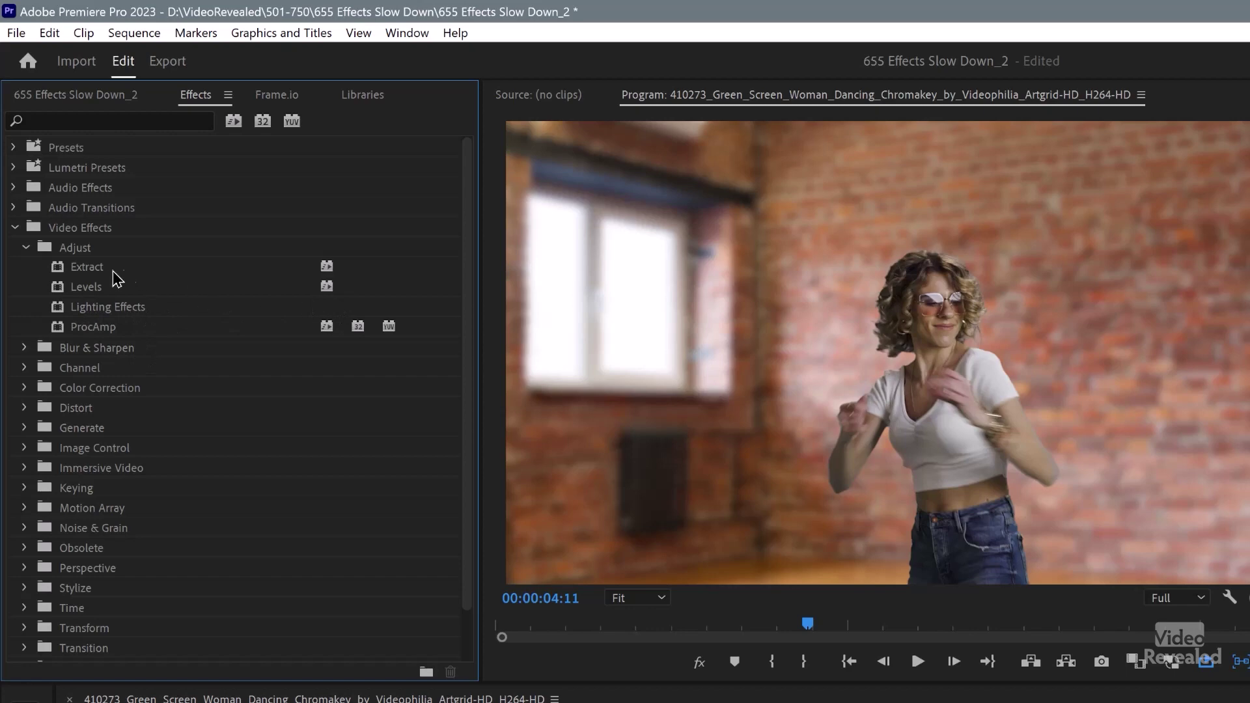
{"action": "left_click", "coordinate": [25, 248]}
{"action": "left_click", "coordinate": [25, 269]}
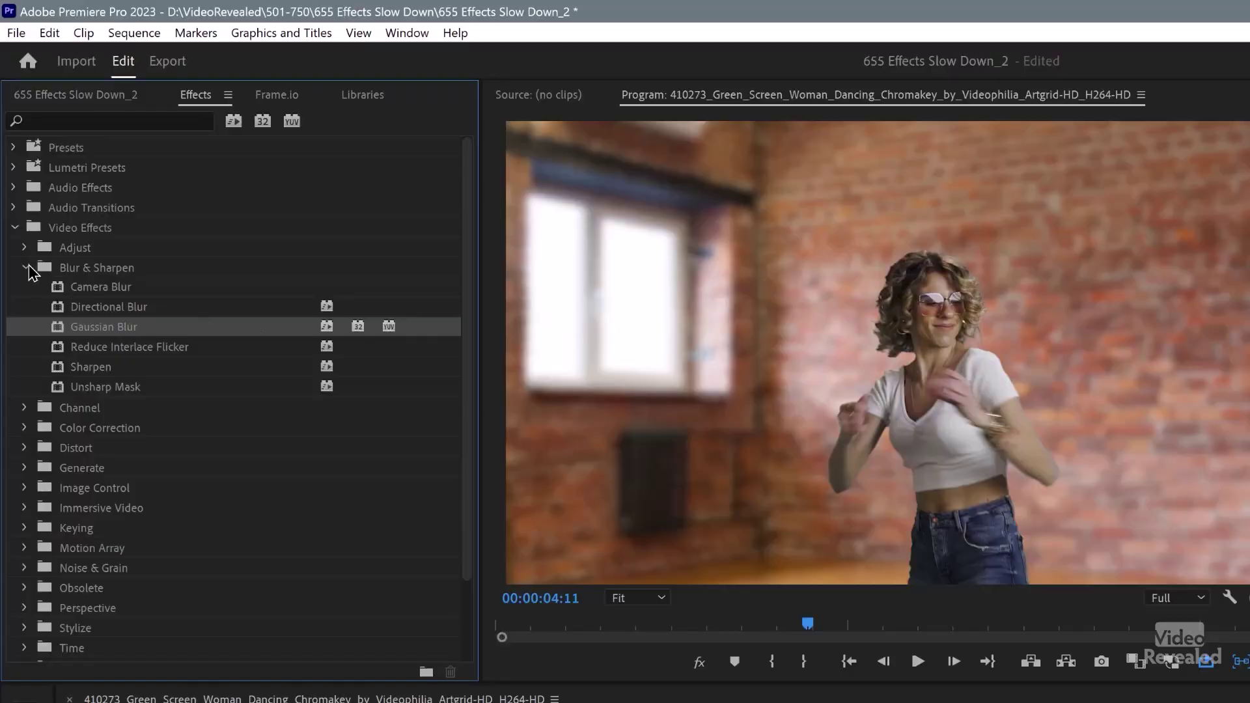
Reopen and close the Blur & Sharpen group, then briefly expand and collapse Channel
{"action": "left_click", "coordinate": [28, 267]}
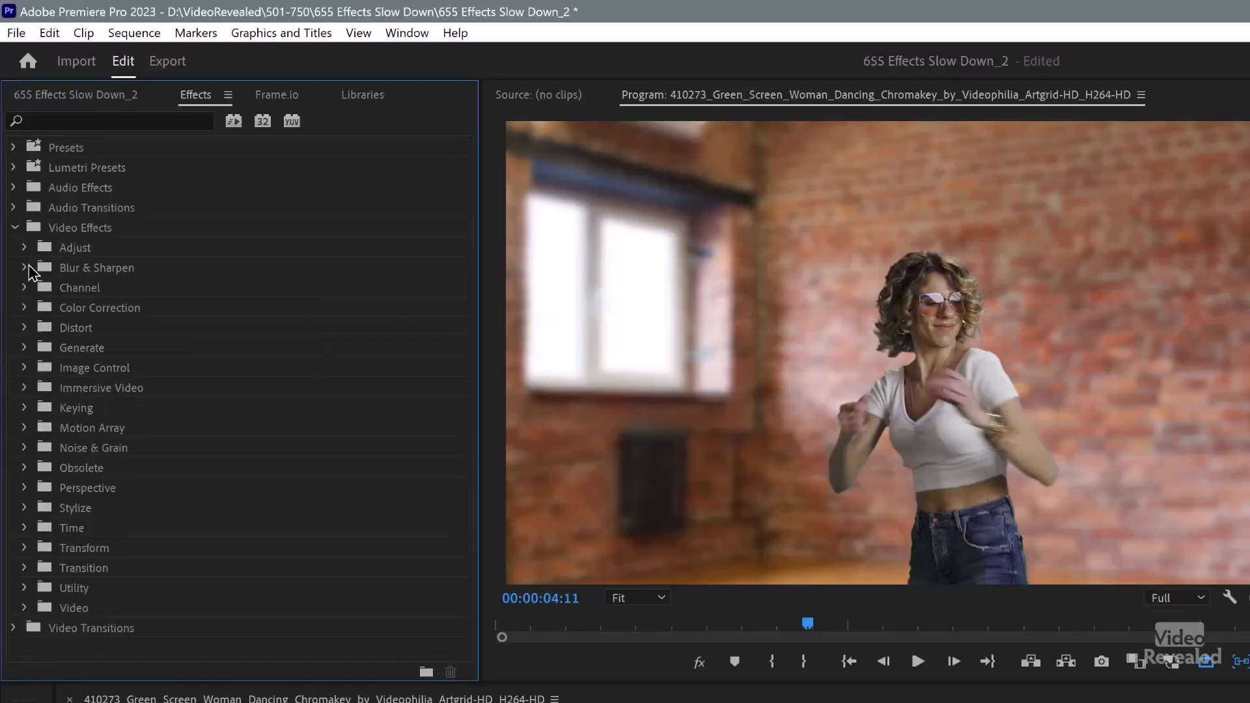
{"action": "left_click", "coordinate": [26, 269]}
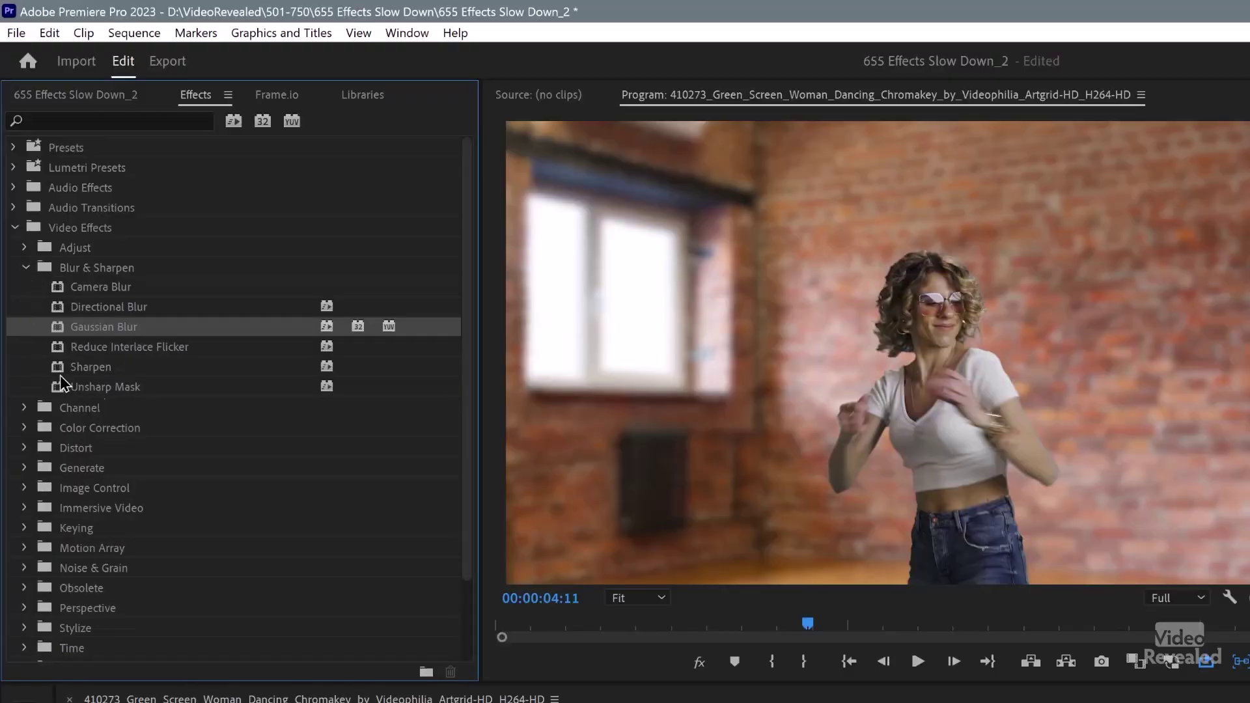
{"action": "left_click", "coordinate": [26, 268]}
{"action": "left_click", "coordinate": [25, 288]}
{"action": "left_click", "coordinate": [25, 288]}
Browse the Color Correction and Distort groups, then collapse Video Effects
{"action": "left_click", "coordinate": [25, 308]}
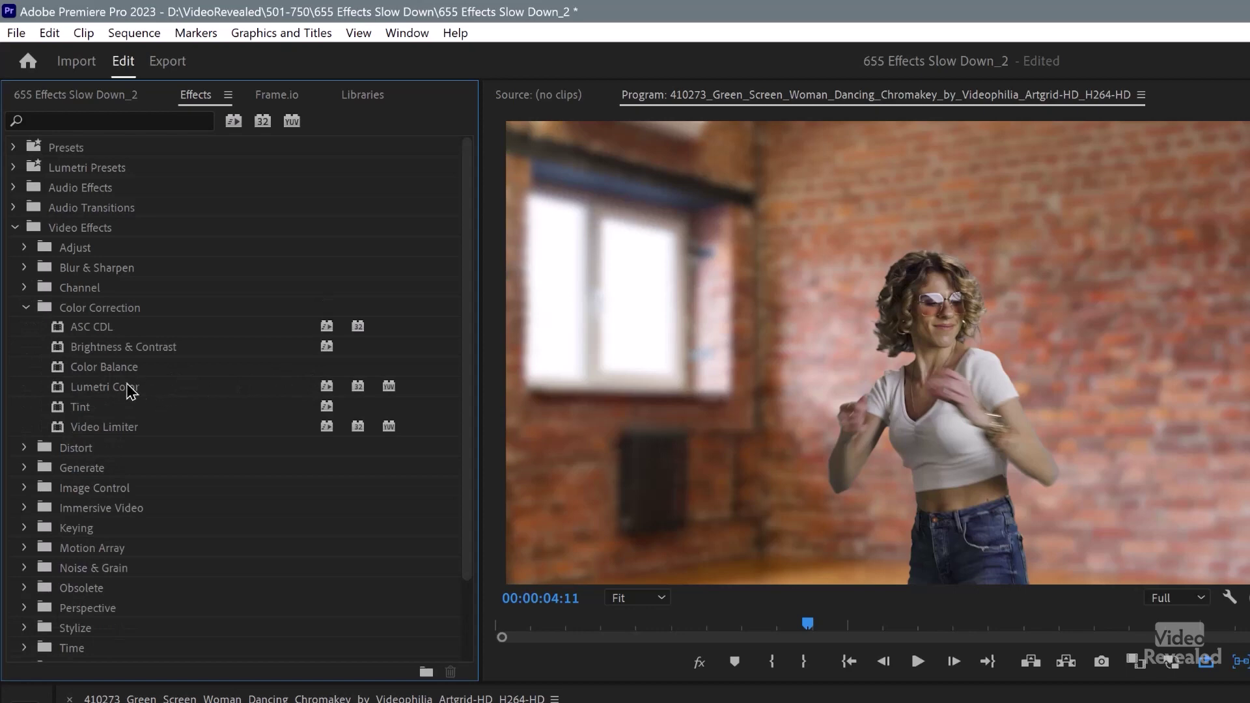
{"action": "left_click", "coordinate": [25, 308]}
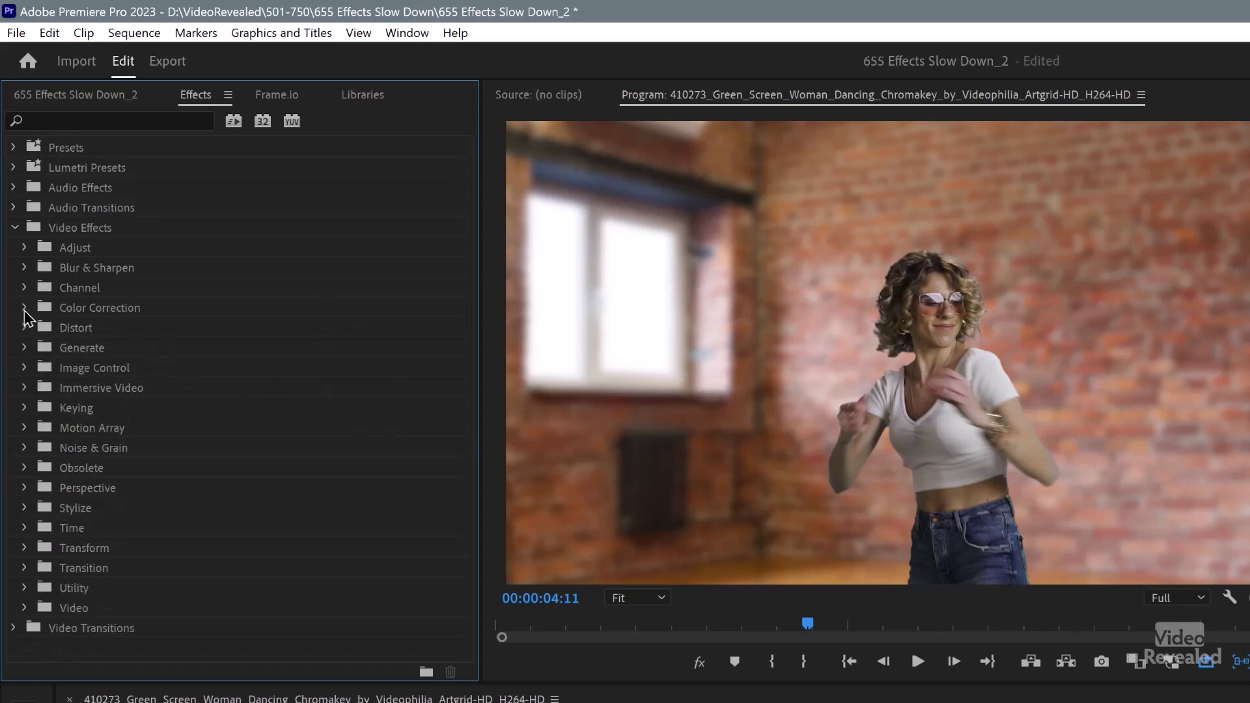
{"action": "left_click", "coordinate": [25, 327]}
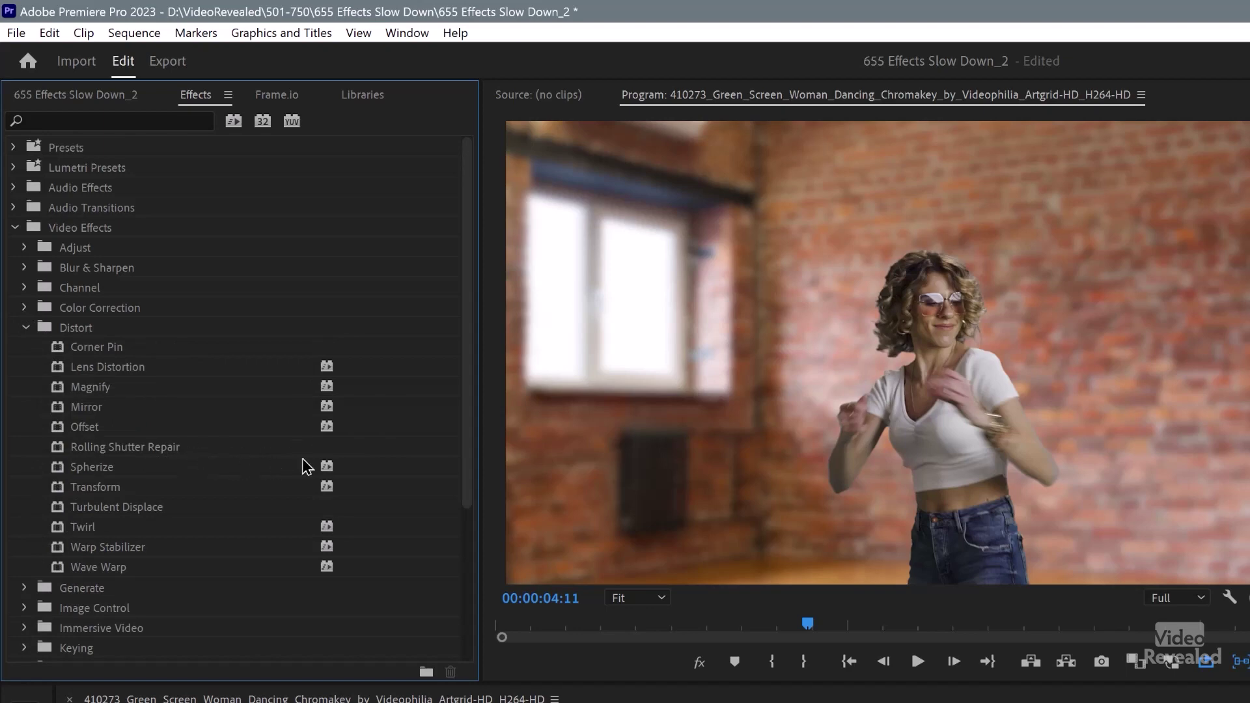
{"action": "left_click", "coordinate": [25, 328]}
{"action": "left_click", "coordinate": [14, 228]}
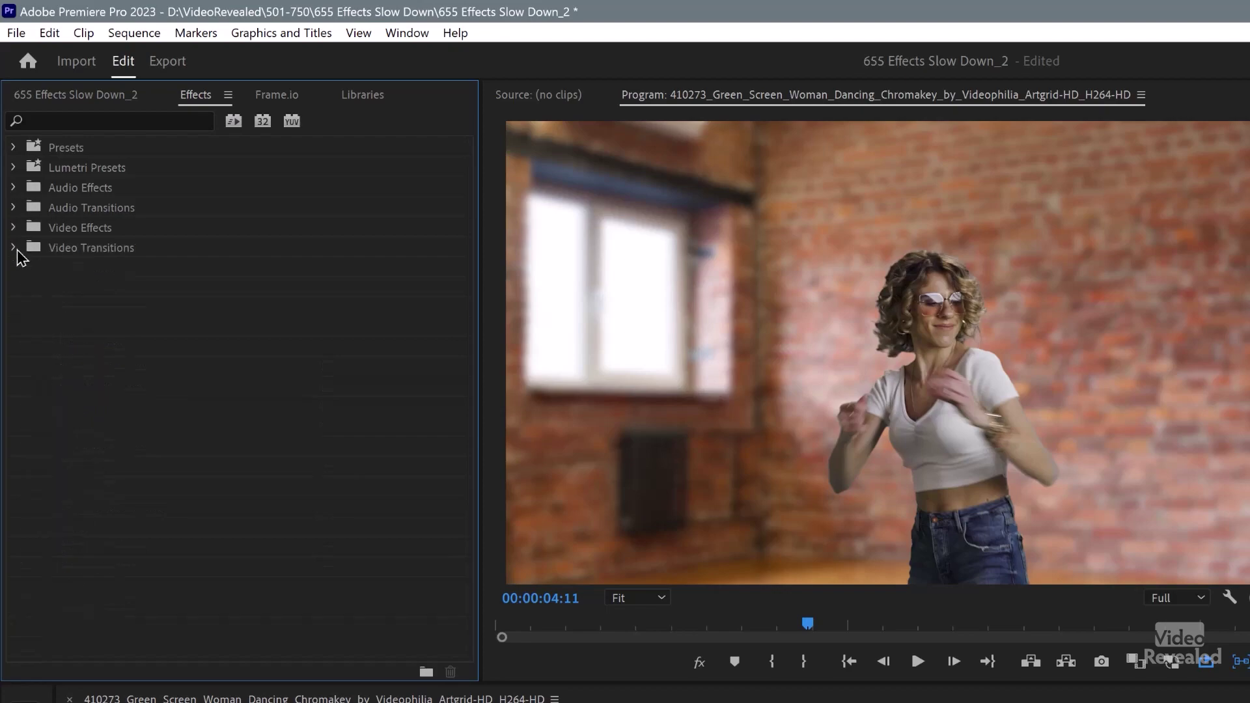